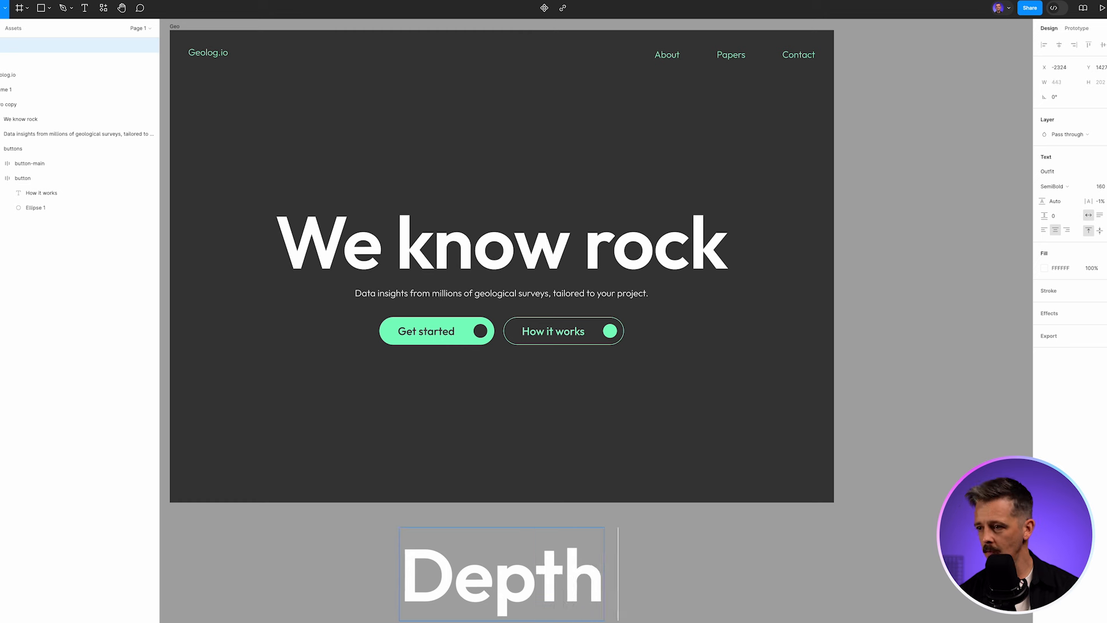
Finish the large "Depth and texture" text below the Geo frame and deselect it.
key(Escape)
click(875, 464)
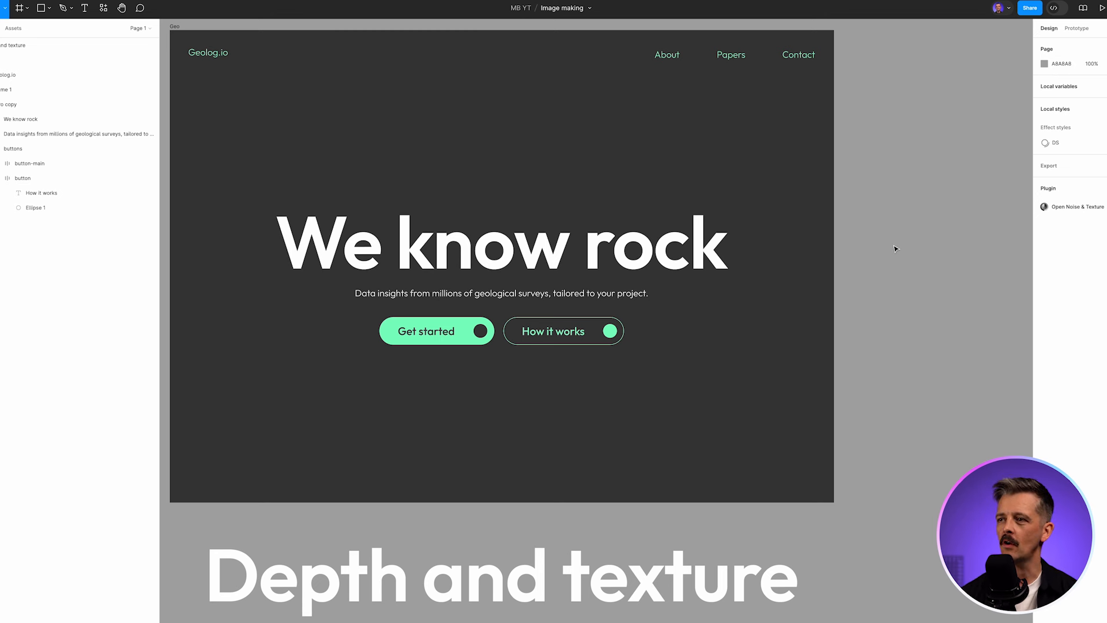
Switch to Illustrator and create a rectangle 1440 px wide and 1024 px high.
key(super+Tab)
key(super+Tab)
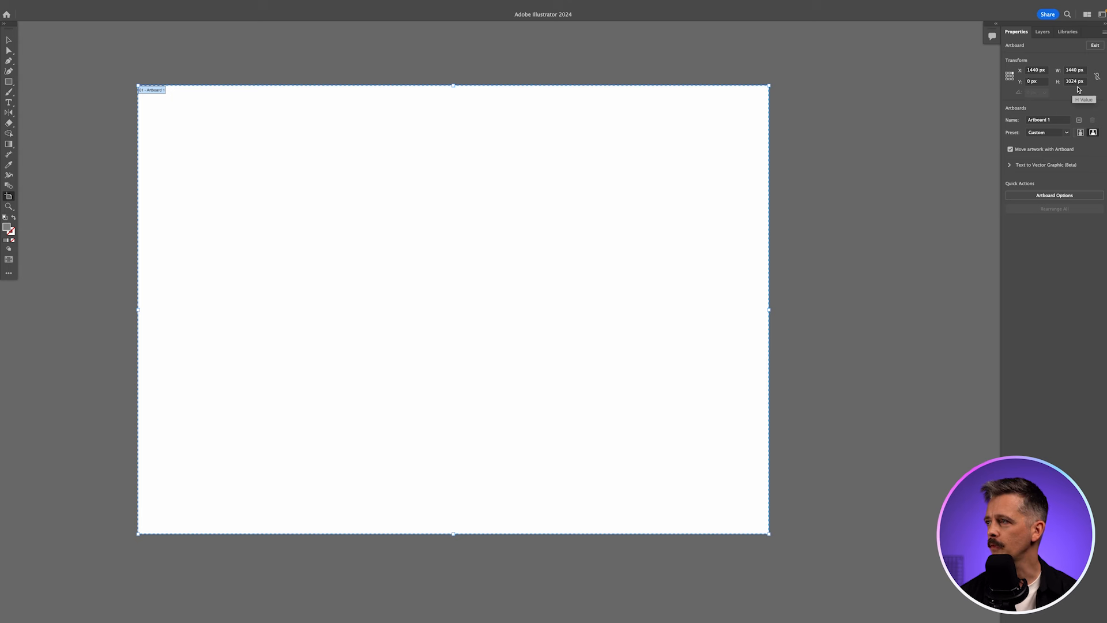
click(9, 40)
click(8, 82)
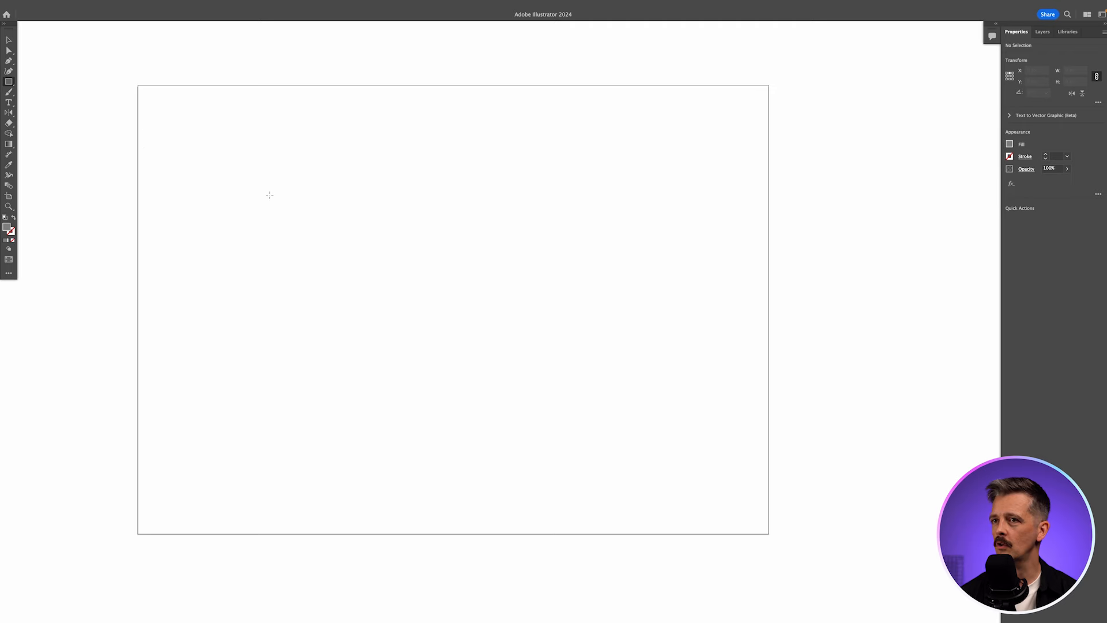
click(355, 246)
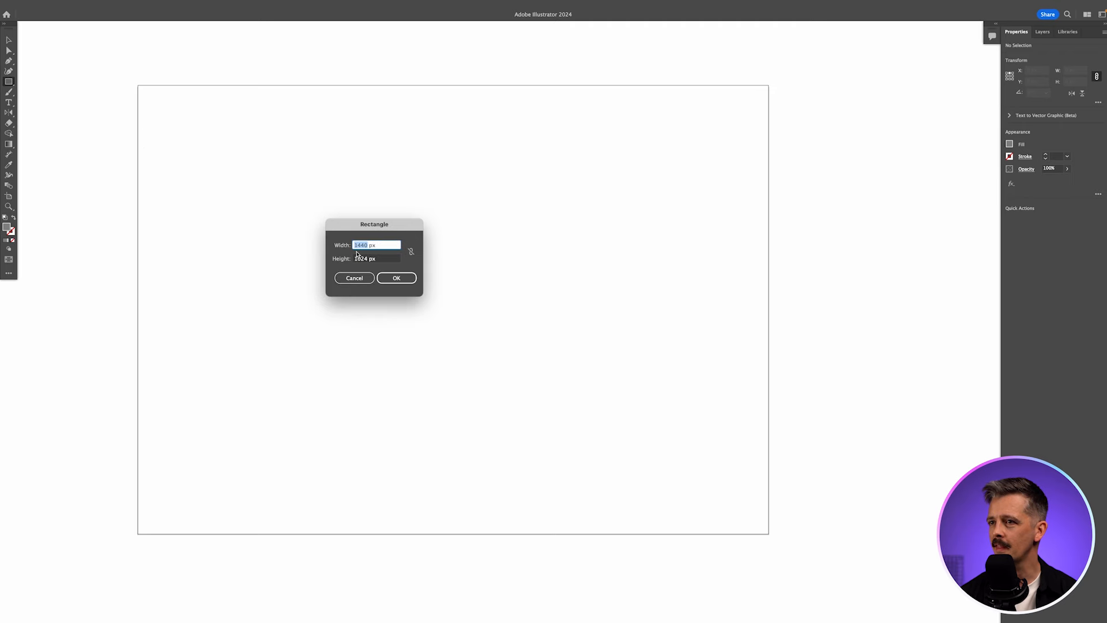
click(398, 279)
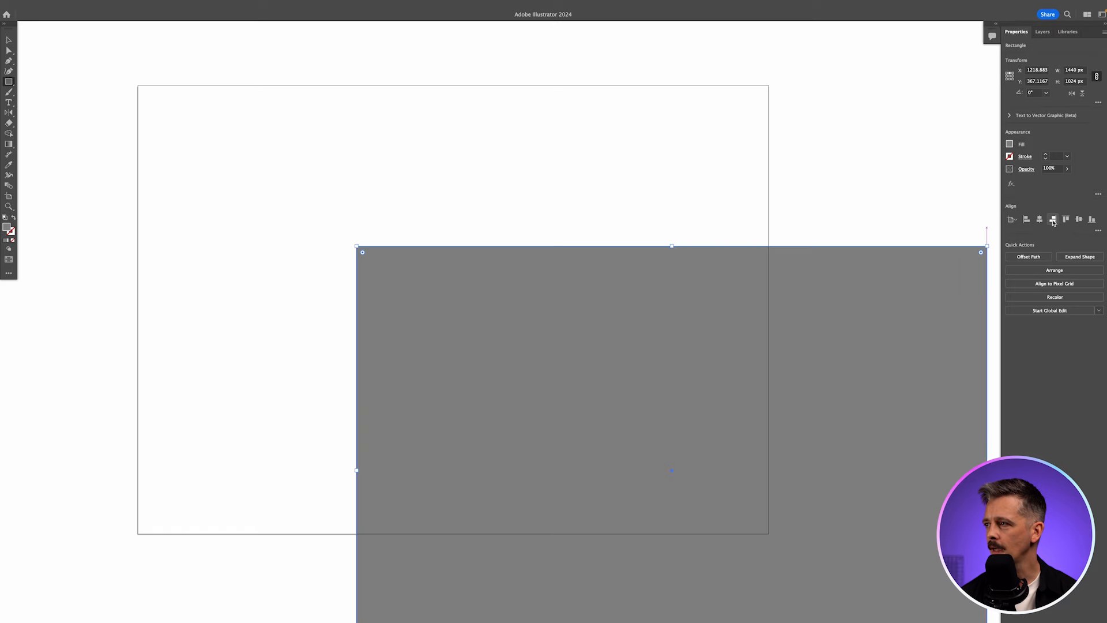
Centre the grey rectangle horizontally and vertically on the artboard.
click(1040, 219)
click(1078, 220)
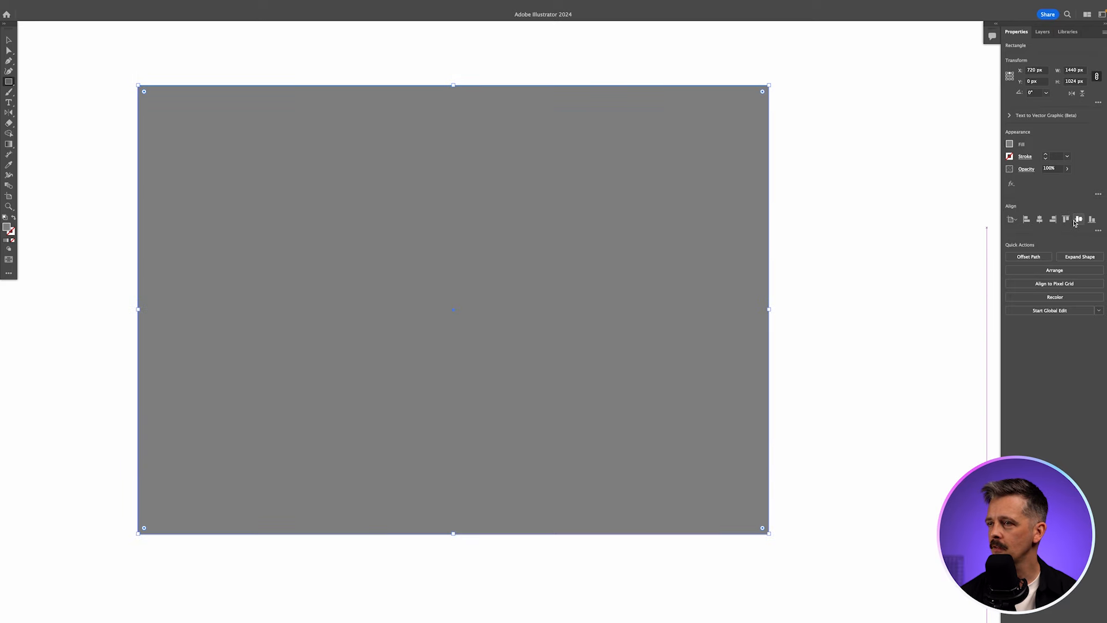
key(v)
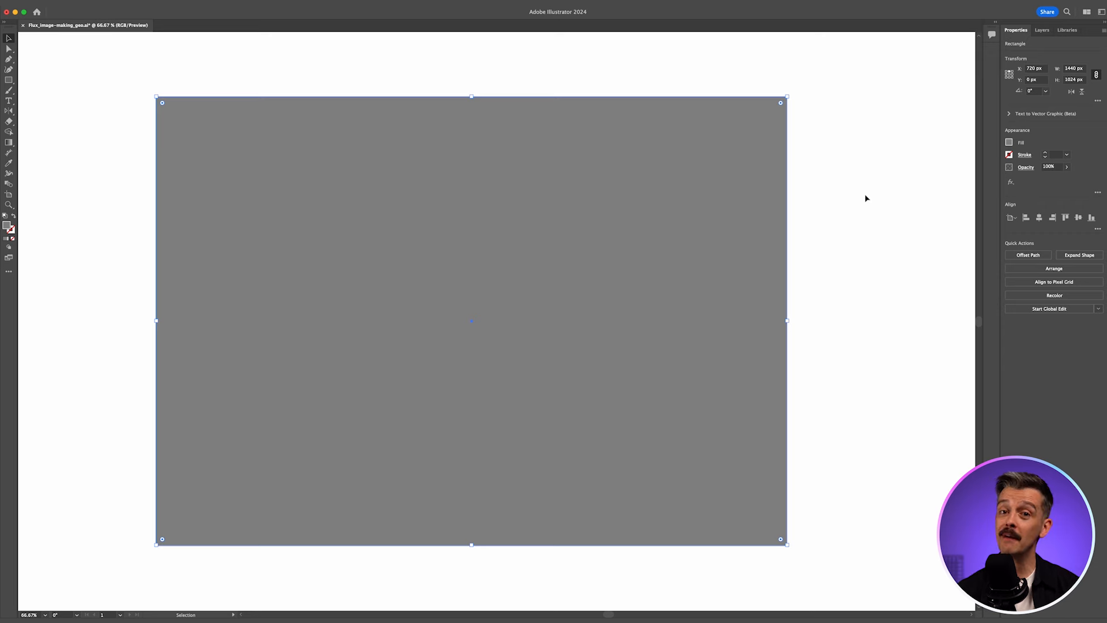
Apply the 3D and Materials effect to the rectangle with its Materials options open.
click(177, 1)
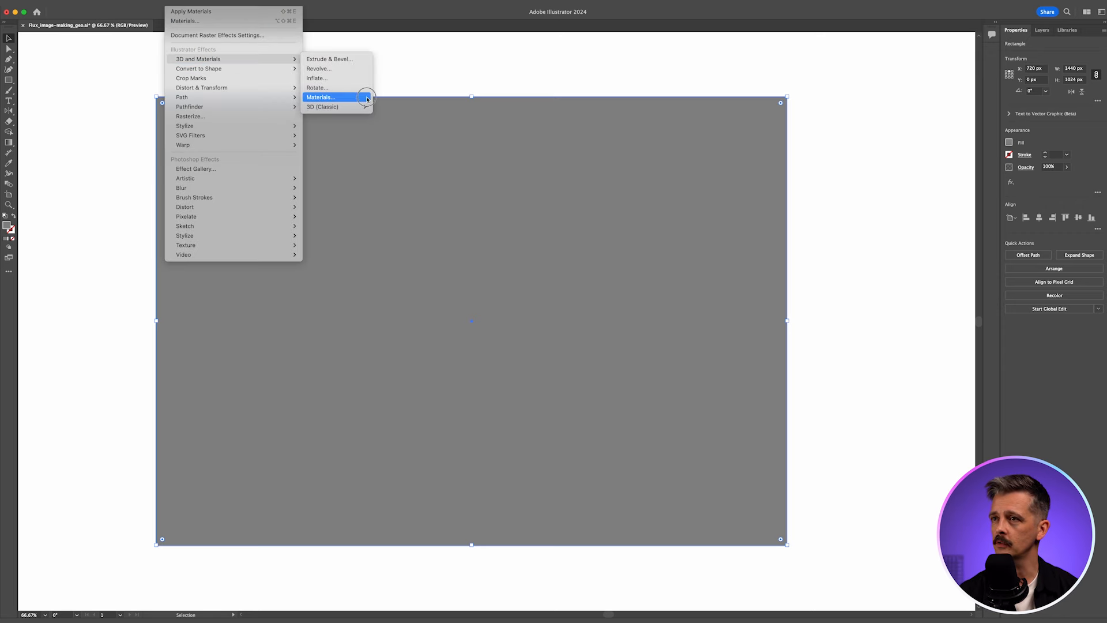
click(320, 96)
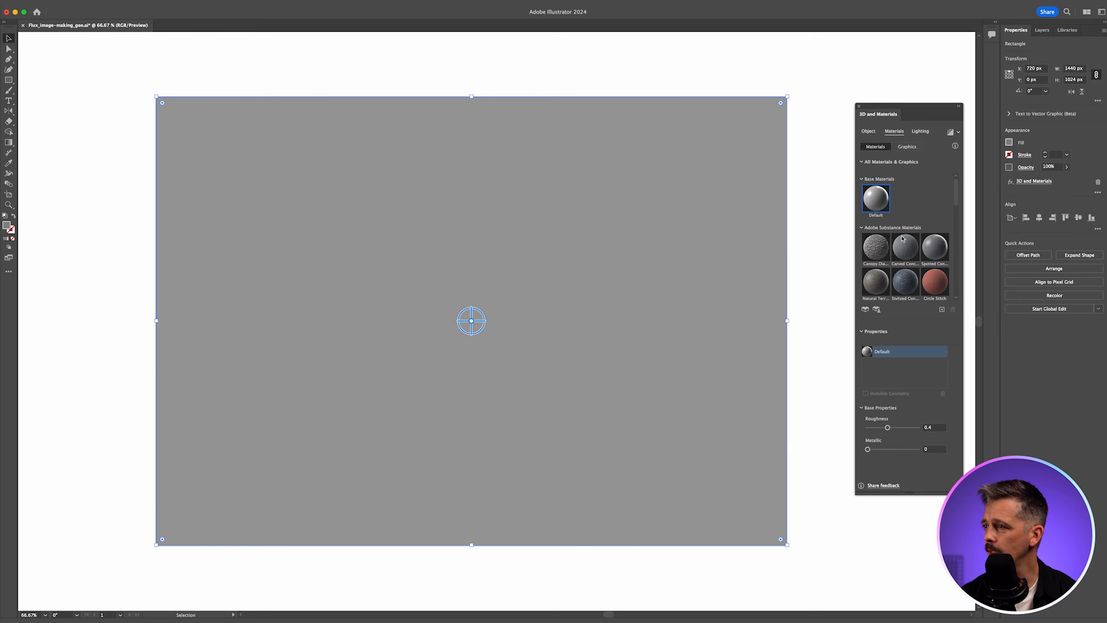
Try the Ripstop Fabric, Gold Leaf Fold and Calacatta Marble substance materials on the rectangle.
scroll(903, 237, down, 2)
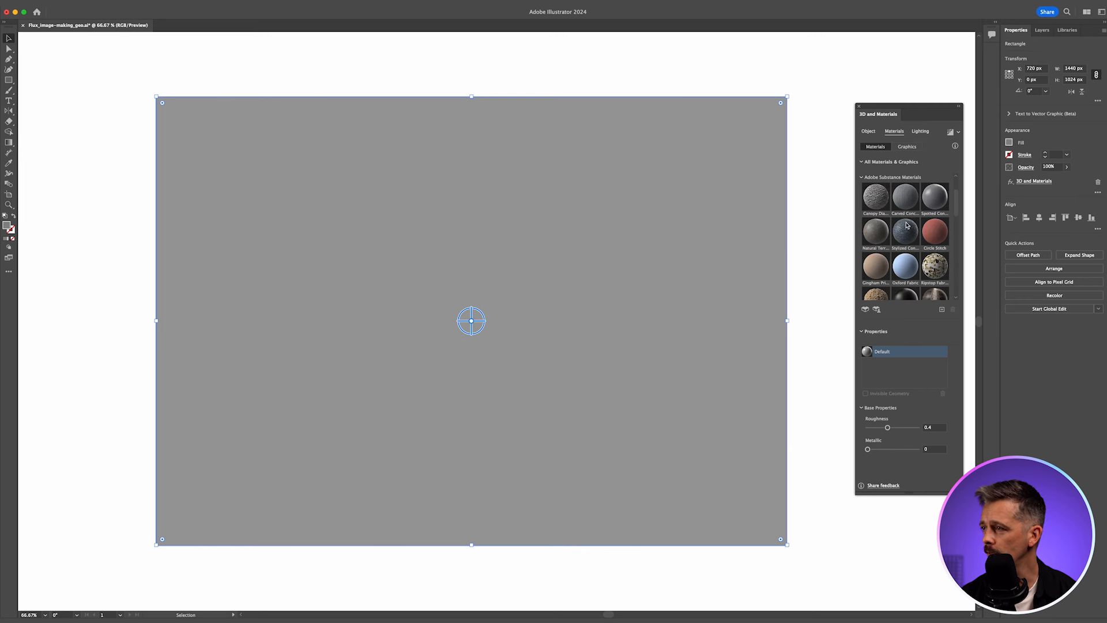
click(937, 268)
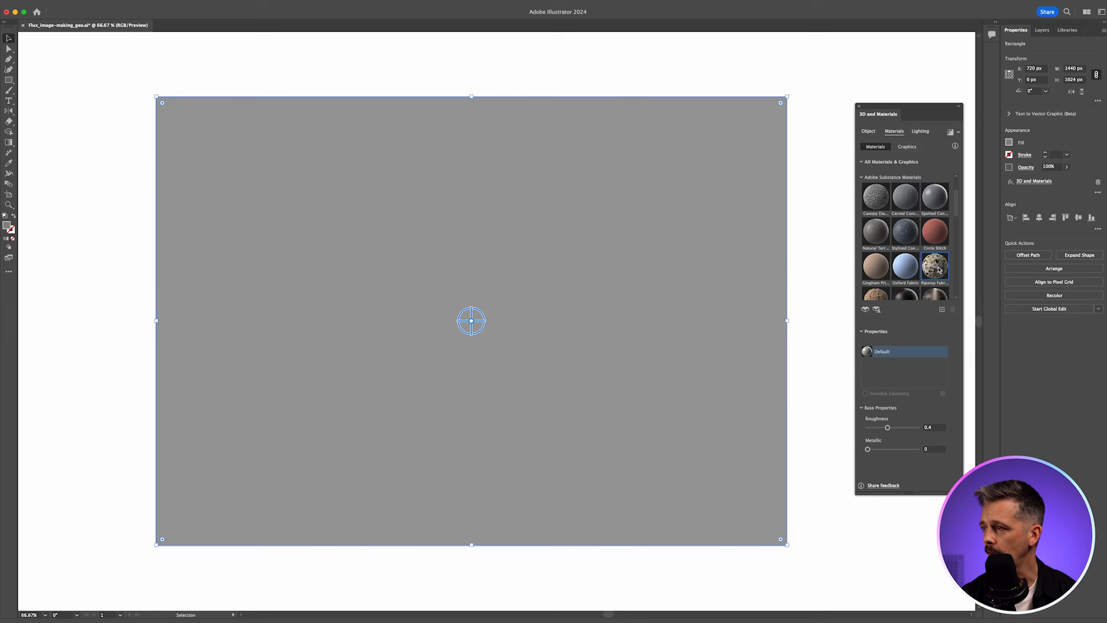
scroll(916, 245, down, 4)
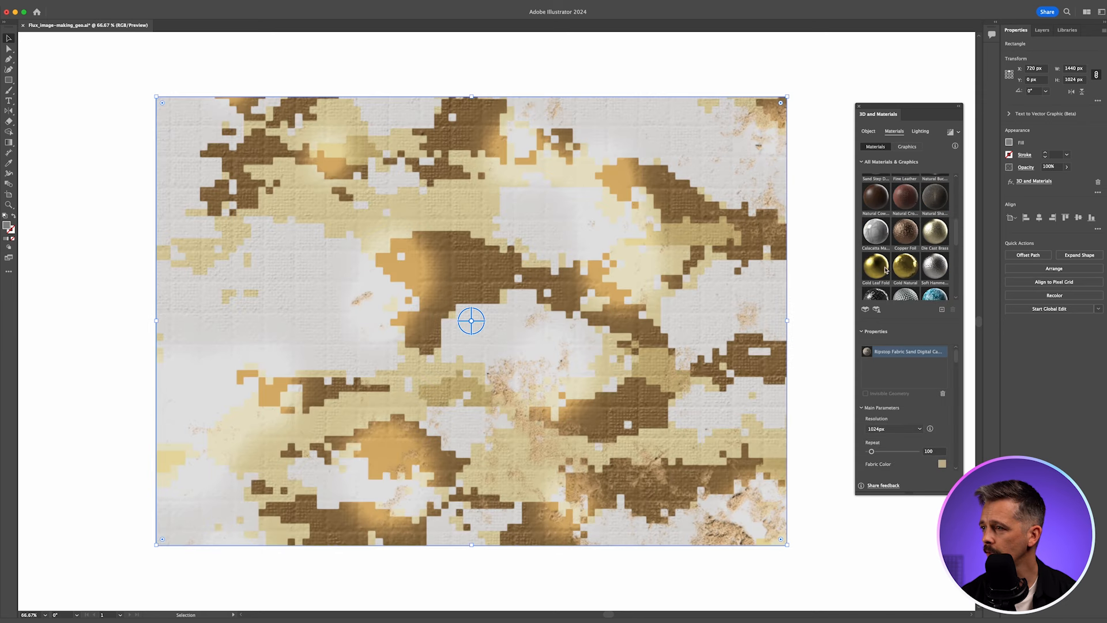
click(882, 272)
scroll(931, 266, down, 1)
scroll(931, 266, down, 1)
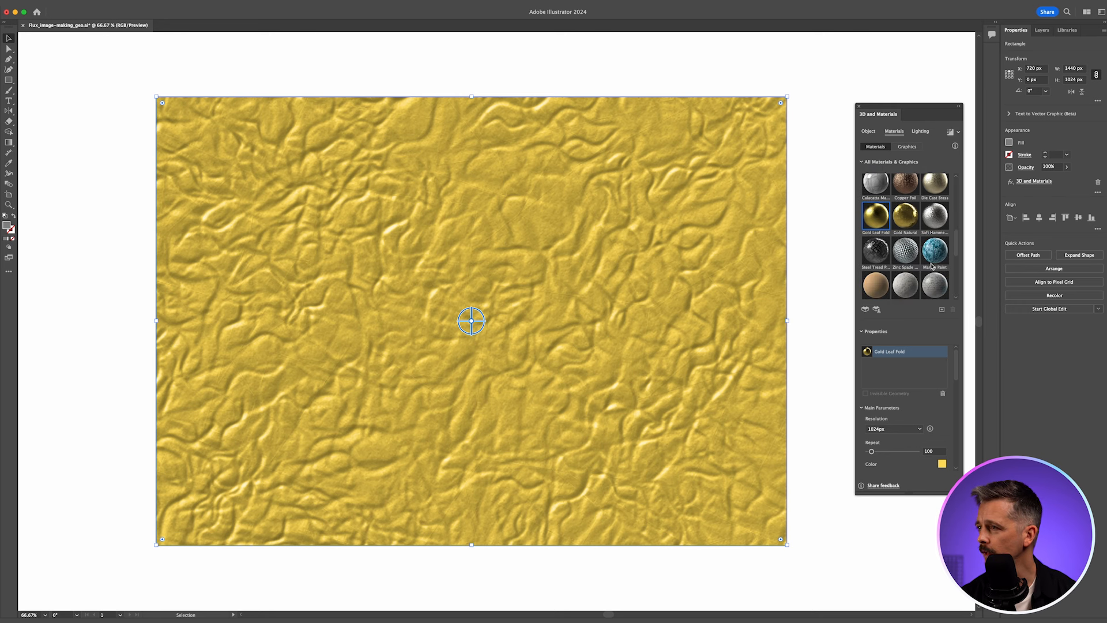
click(883, 189)
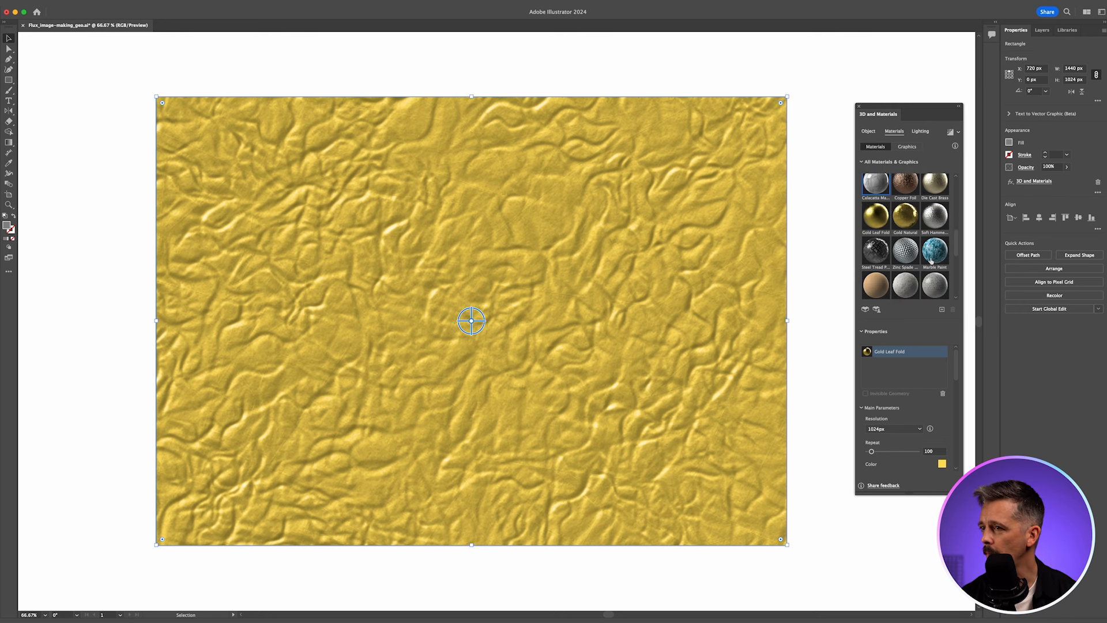
Apply the Comet Pit Surface material to the rectangle.
scroll(926, 260, down, 1)
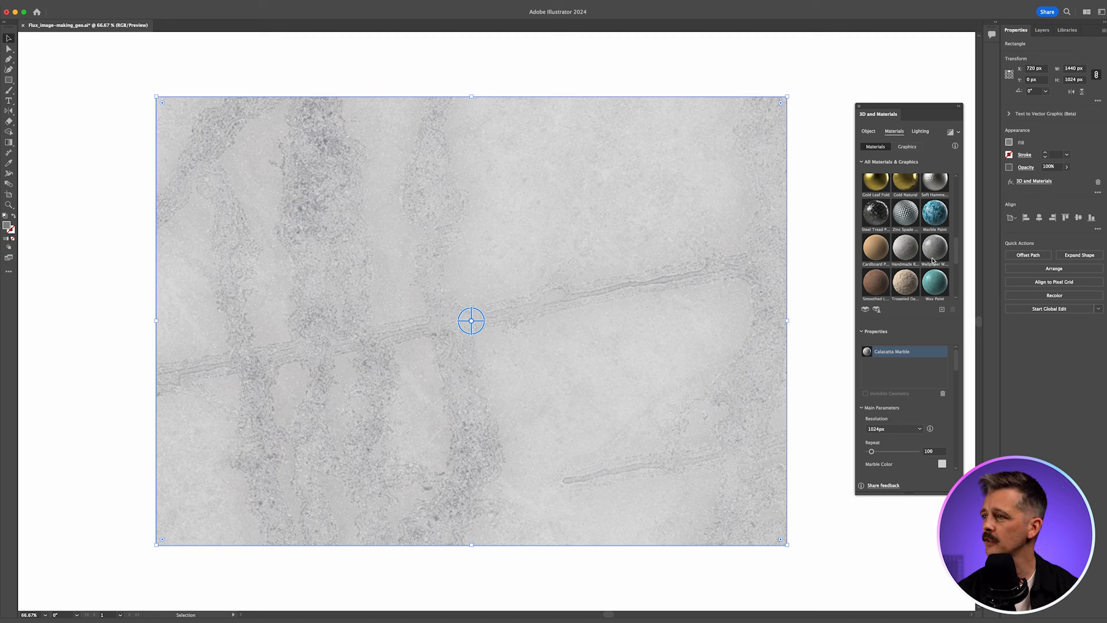
scroll(932, 260, down, 3)
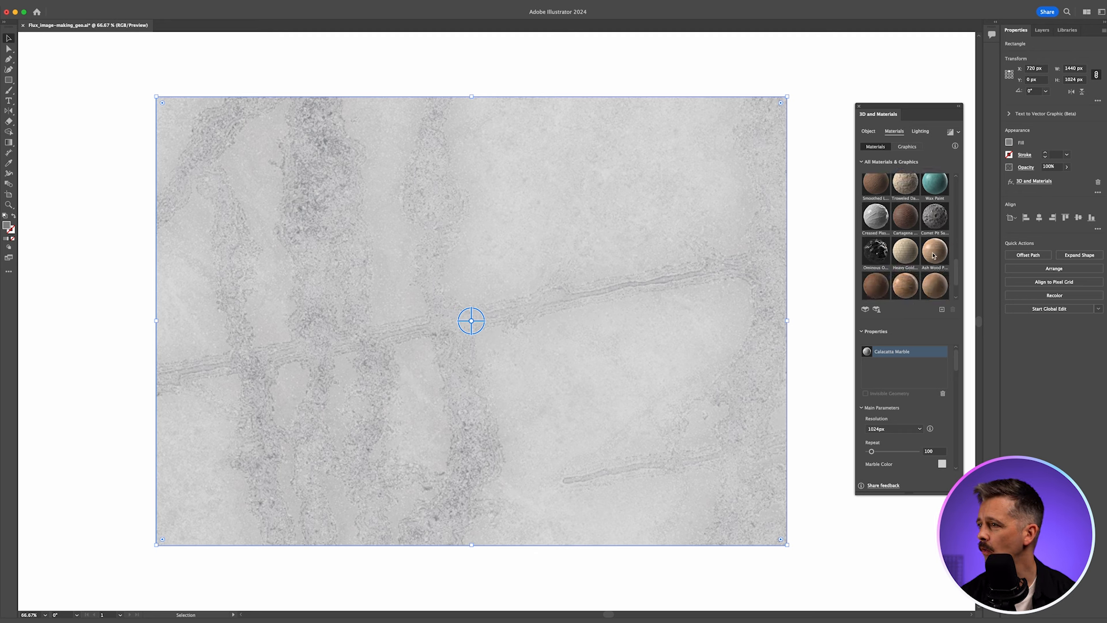
click(928, 217)
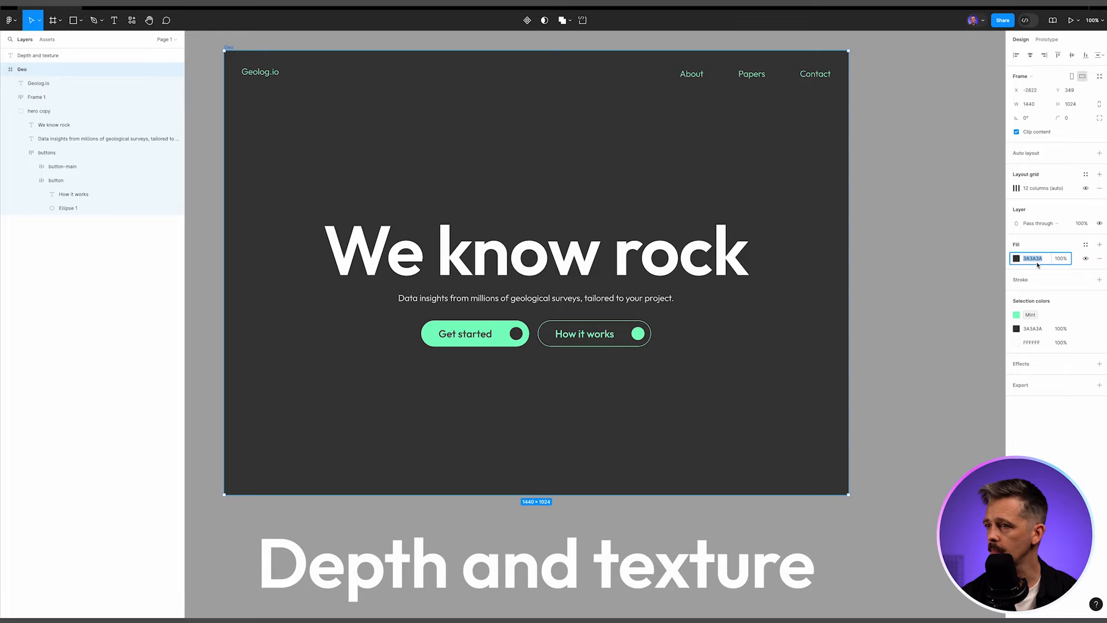
Switch back to Illustrator and set the Comet Pit Surface color to the Geo frame's 3A3A3A fill value.
key(super+Tab)
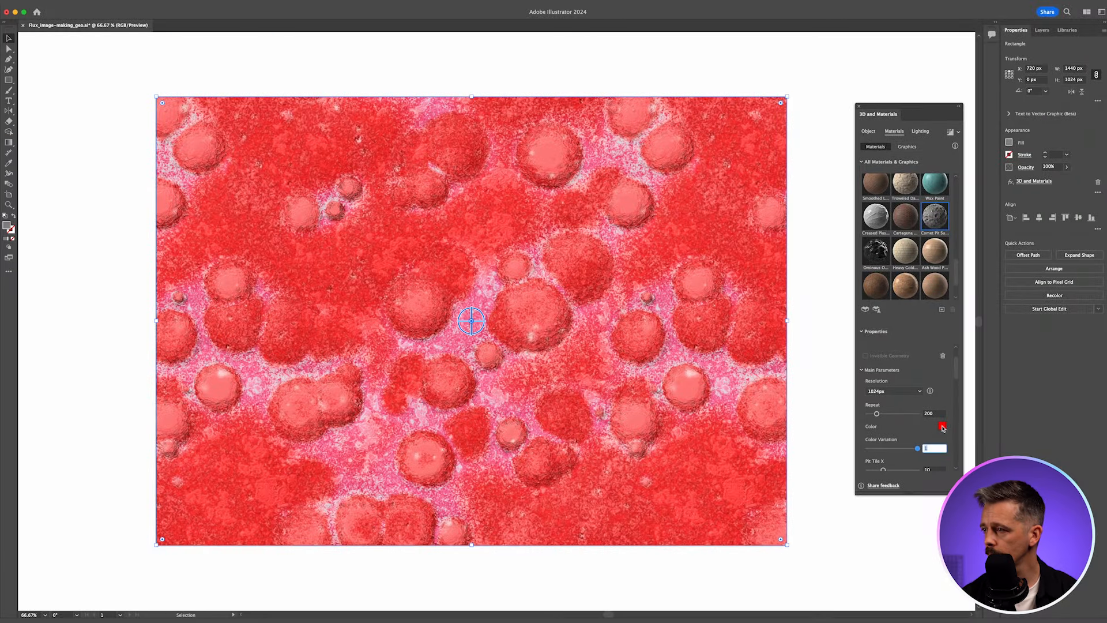
click(942, 426)
key(super+v)
click(986, 175)
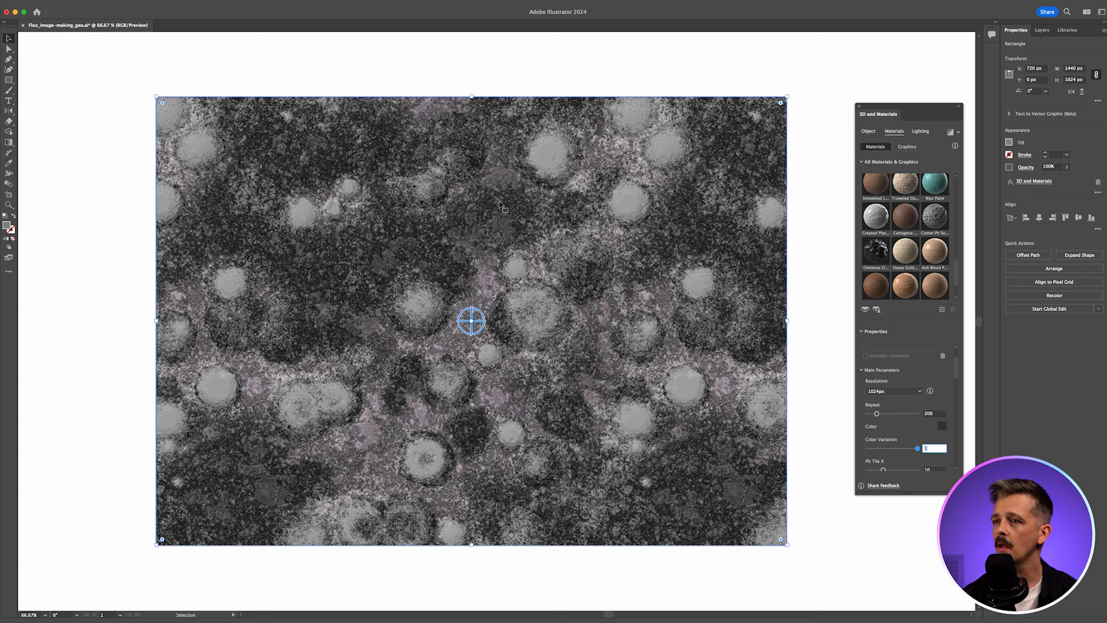
Turn on Ray Tracing for the 3D material and render the rectangle.
click(958, 134)
click(946, 165)
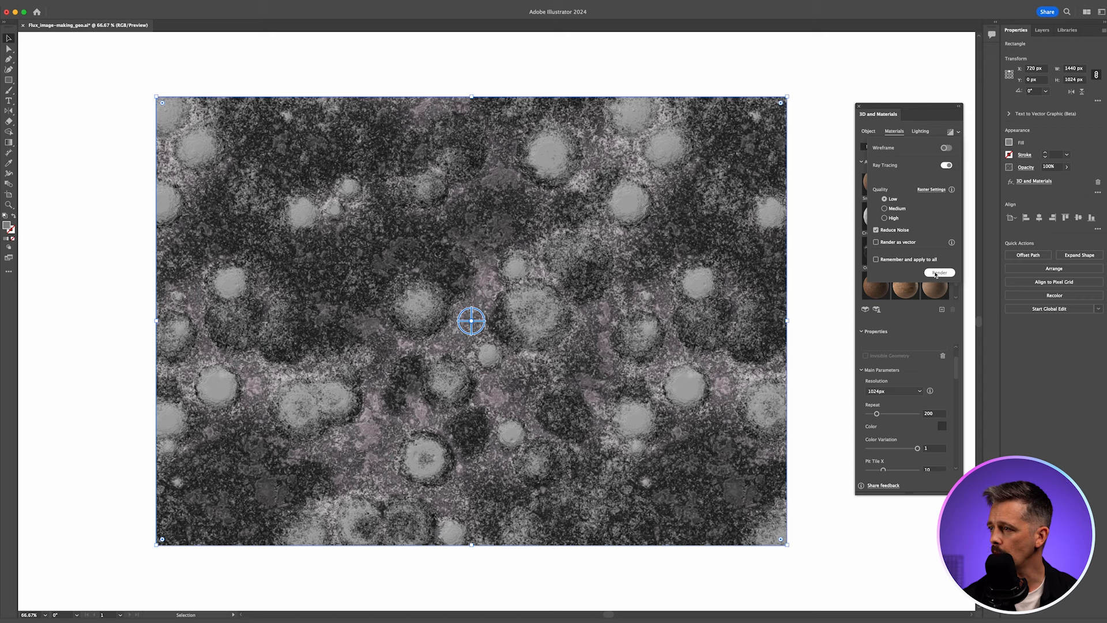
click(935, 274)
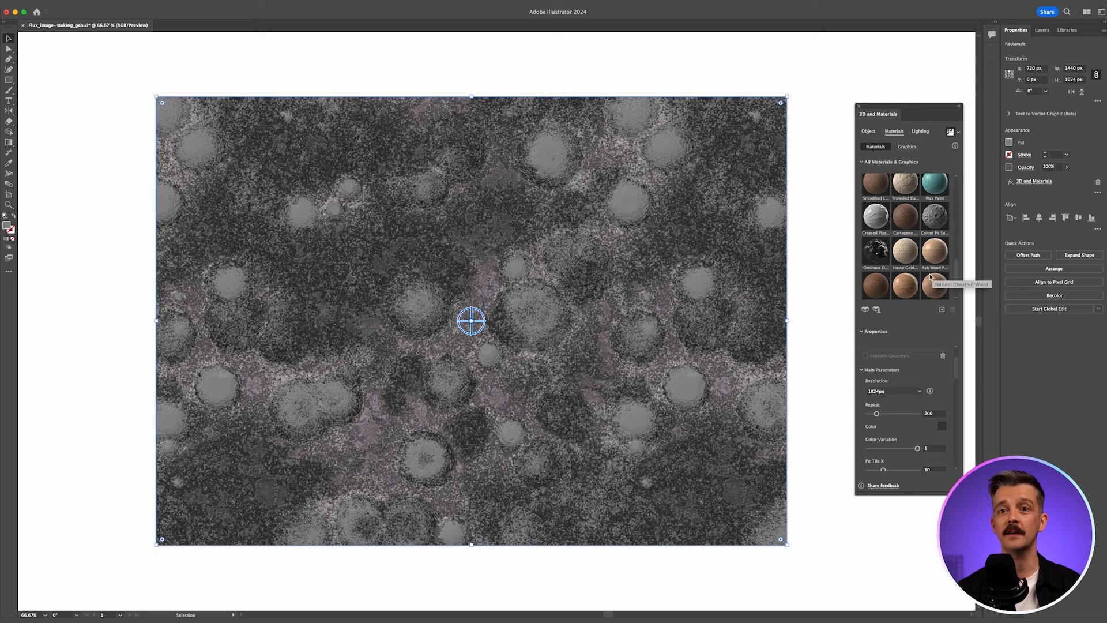
Copy the rendered texture rectangle and paste it onto the page in Figma.
click(813, 411)
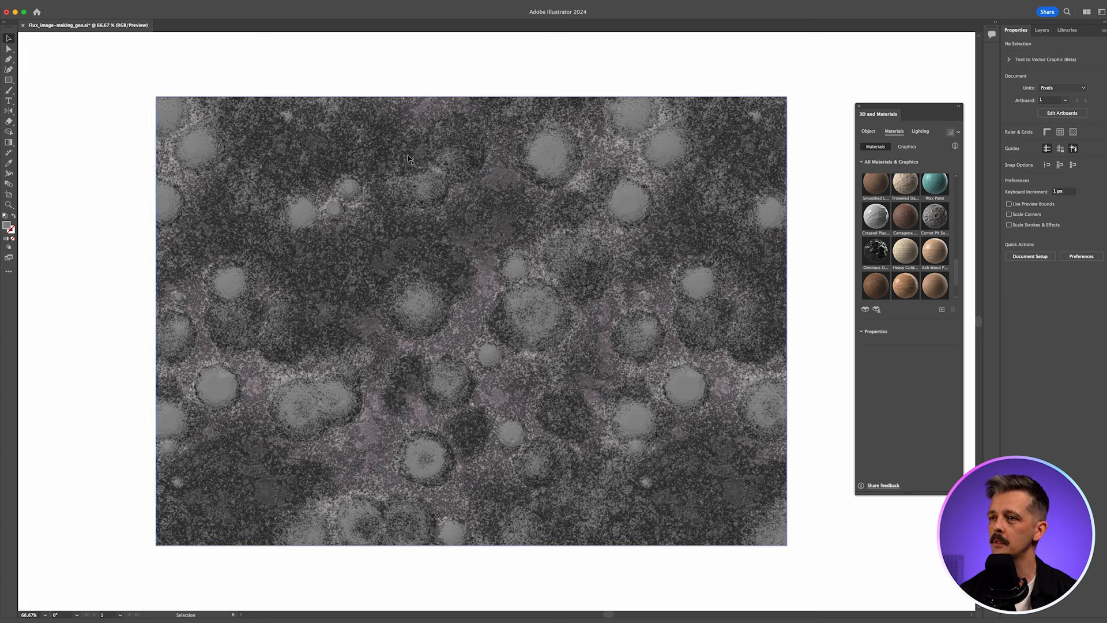
click(317, 150)
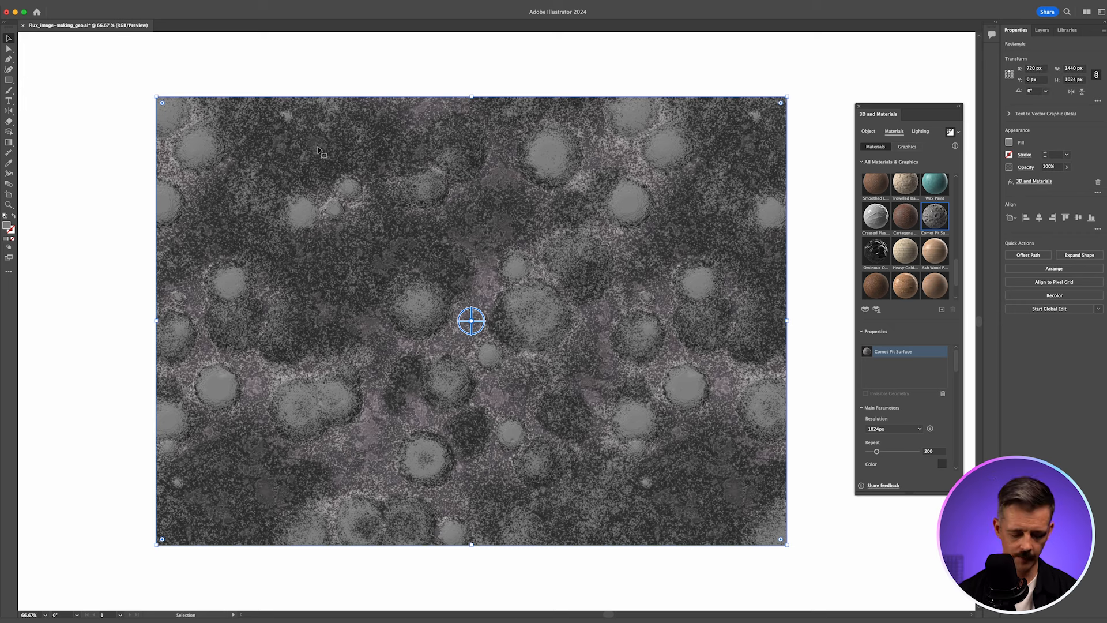
key(super+Tab)
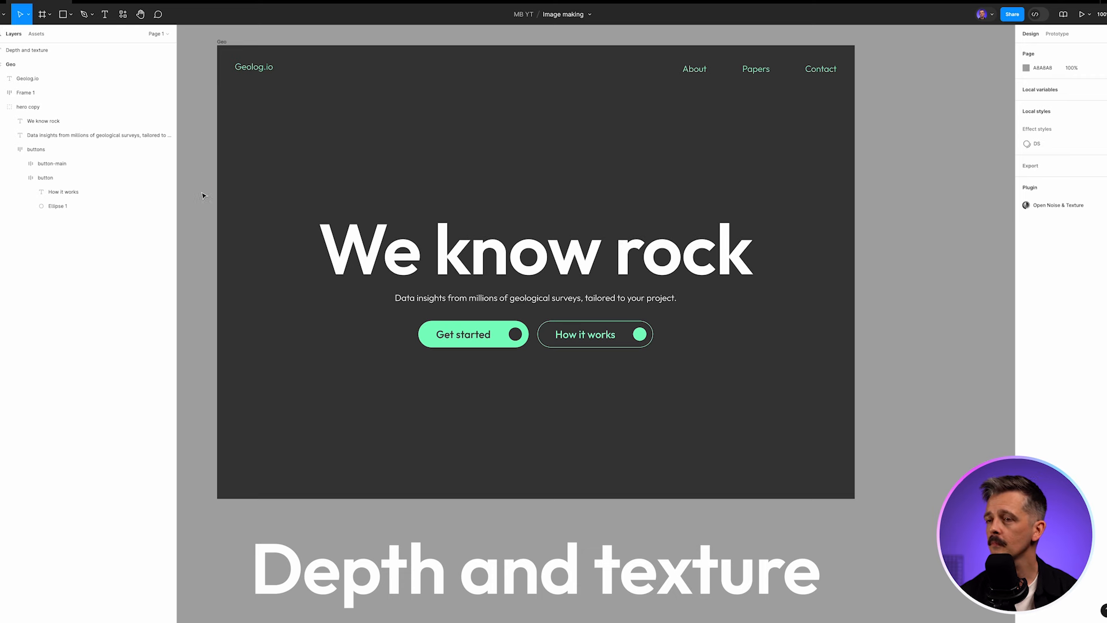
key(super+v)
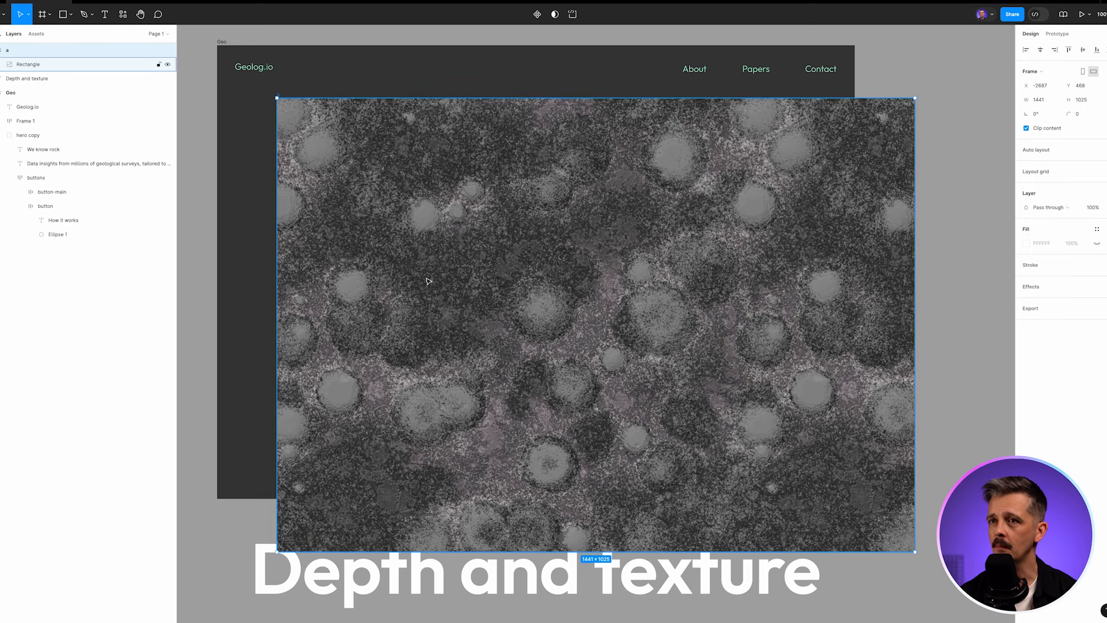
Move the texture's Rectangle layer into the Geo frame and delete the leftover pasted frame.
click(25, 65)
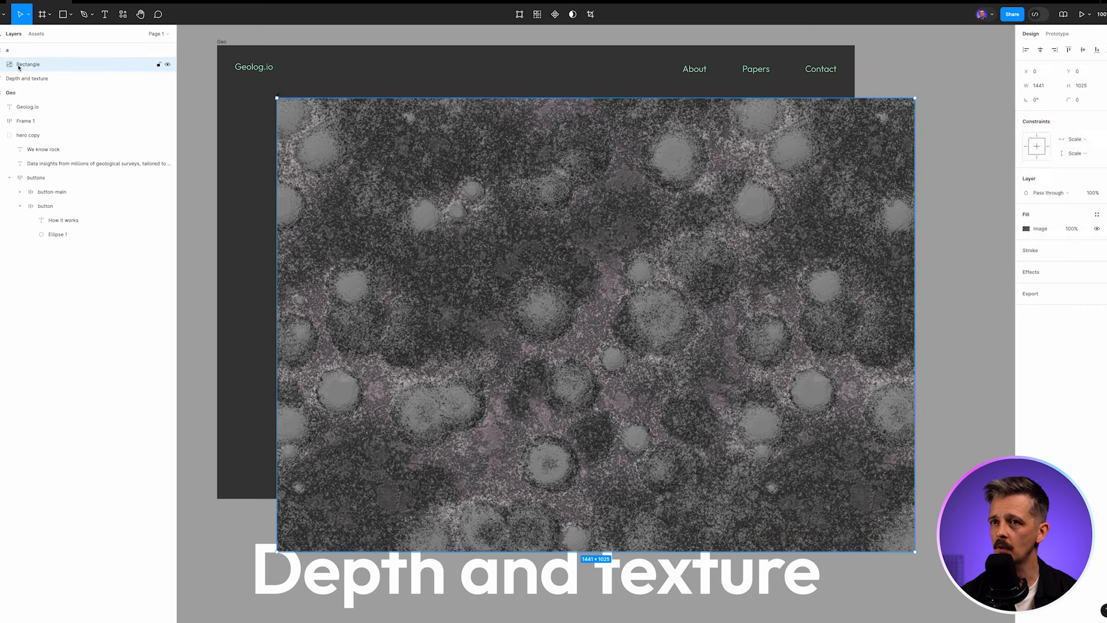
drag(10, 65, 23, 101)
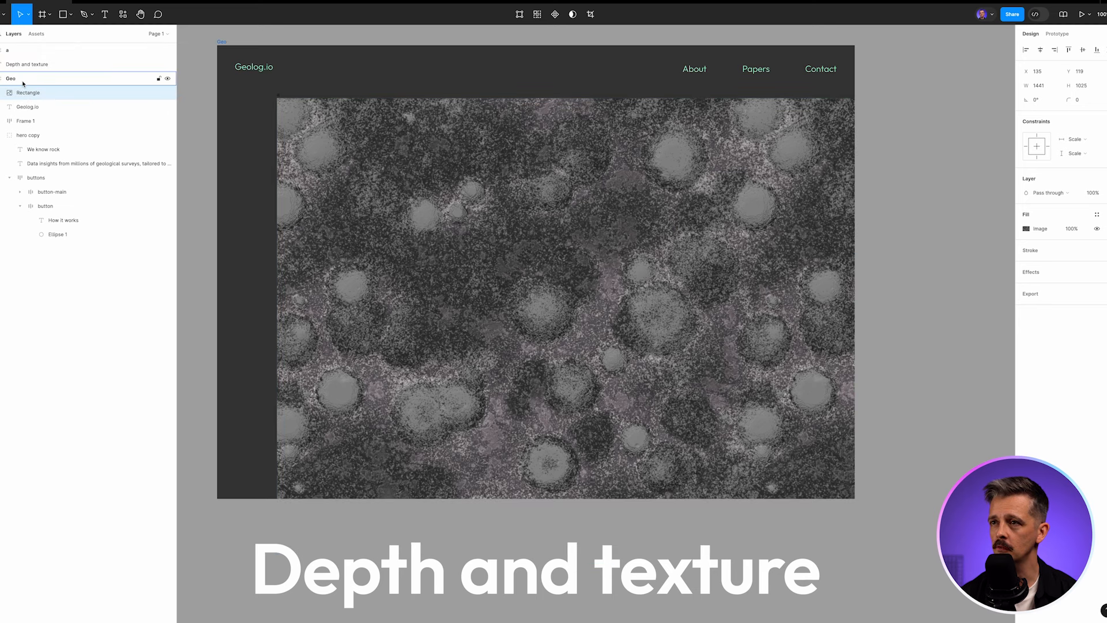
click(31, 51)
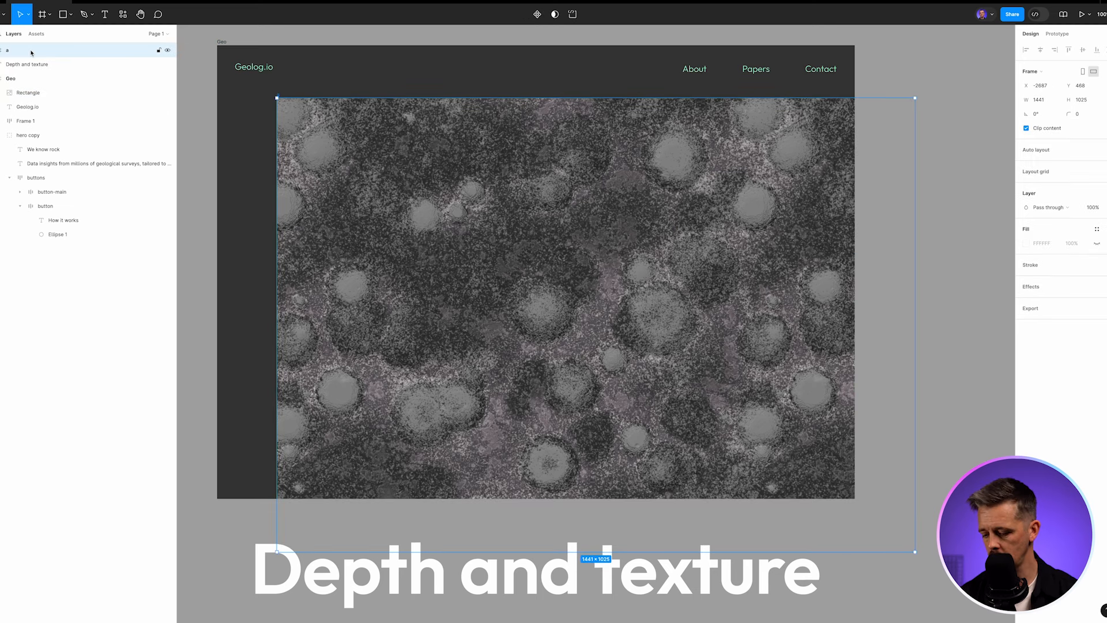
key(Delete)
Set the texture image's constraints to Center and align it to the horizontal and vertical centre of the Geo frame.
click(26, 78)
click(1037, 145)
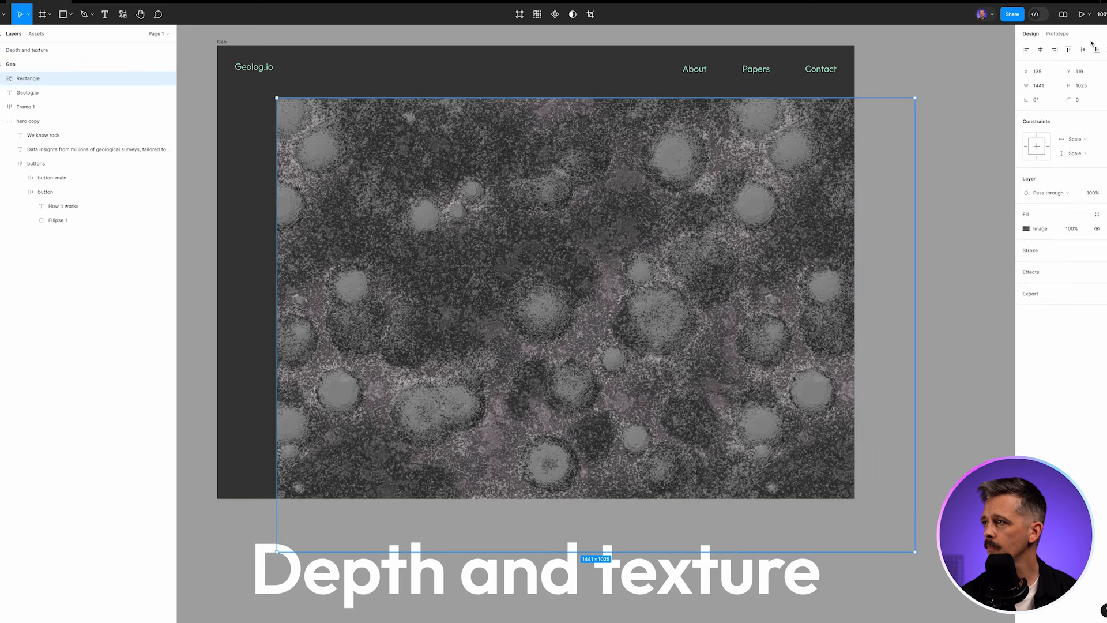
click(1040, 49)
click(1082, 50)
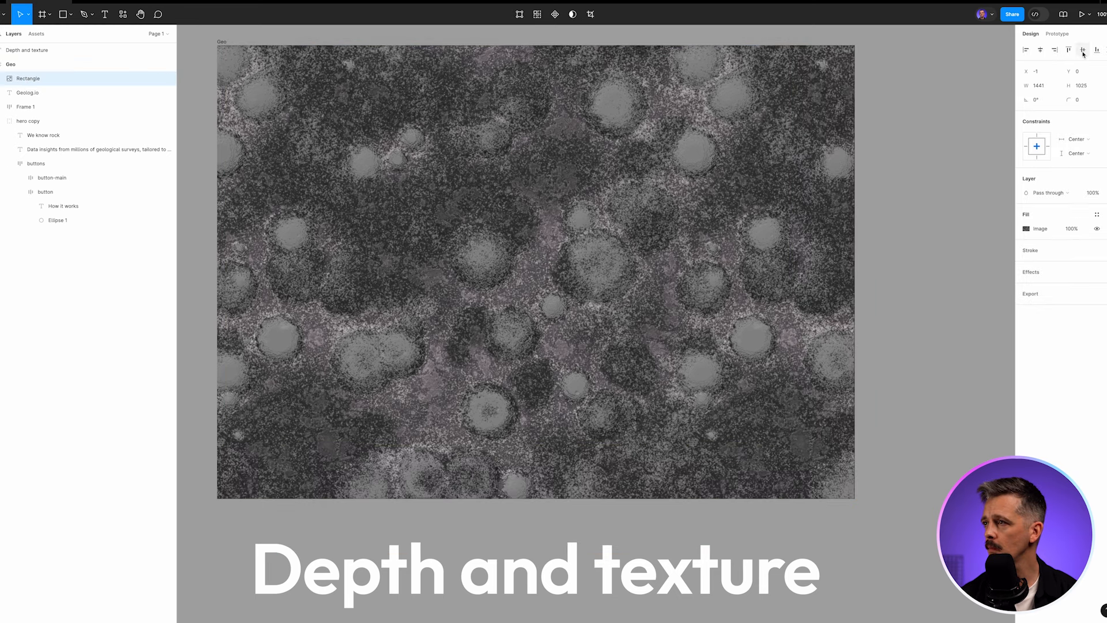
Send the texture image behind all other content in the Geo frame and deselect it.
key(super+alt+bracketleft)
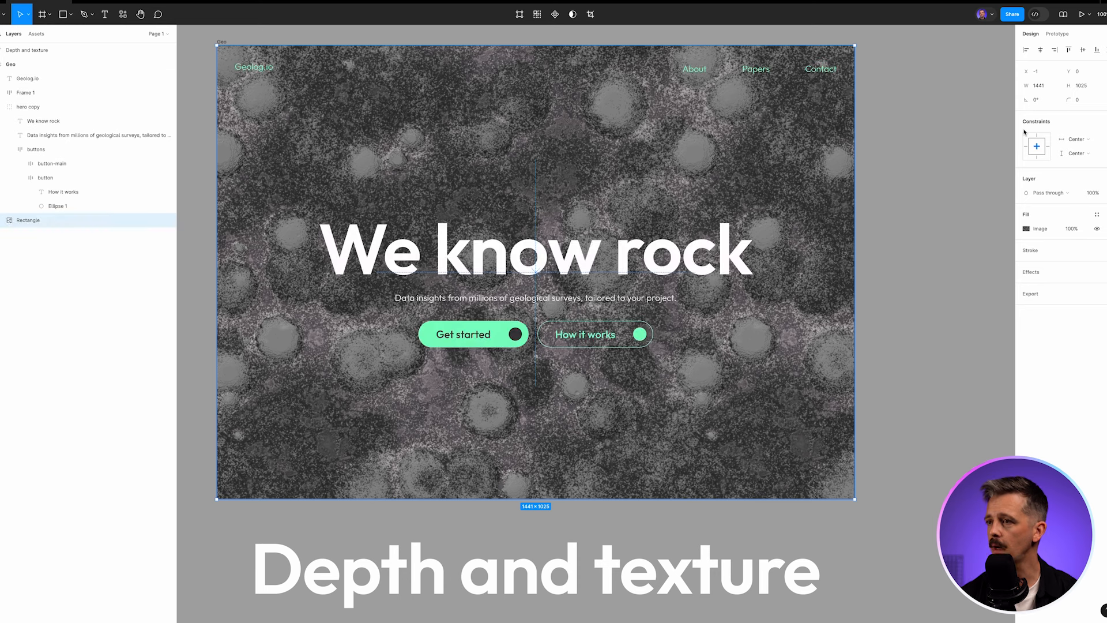
click(938, 191)
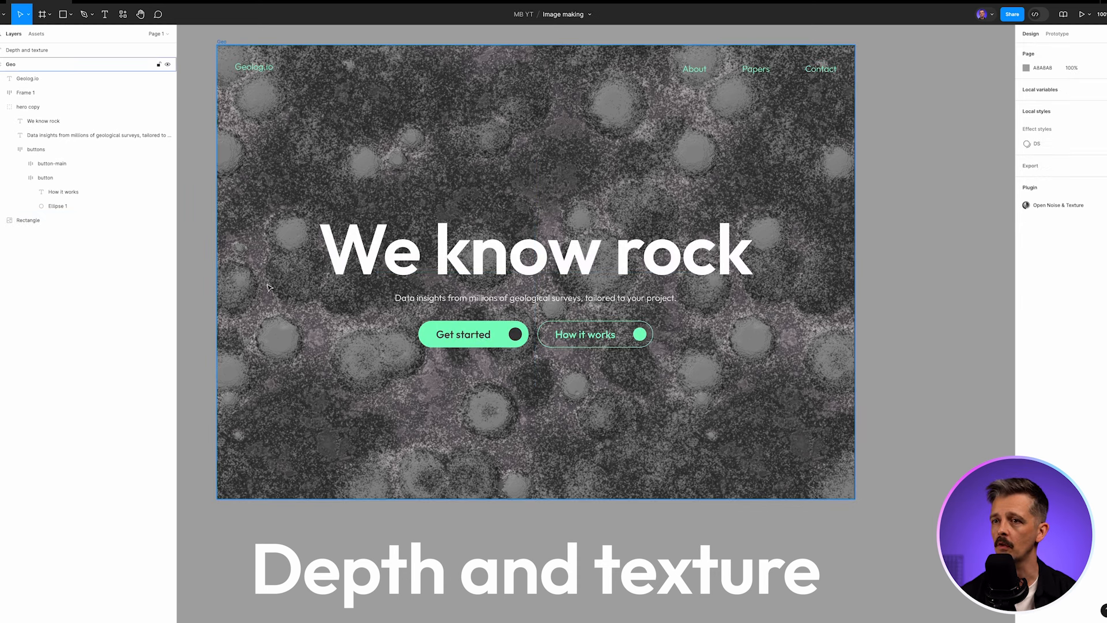
Reduce the texture image's layer opacity to 20%.
click(57, 224)
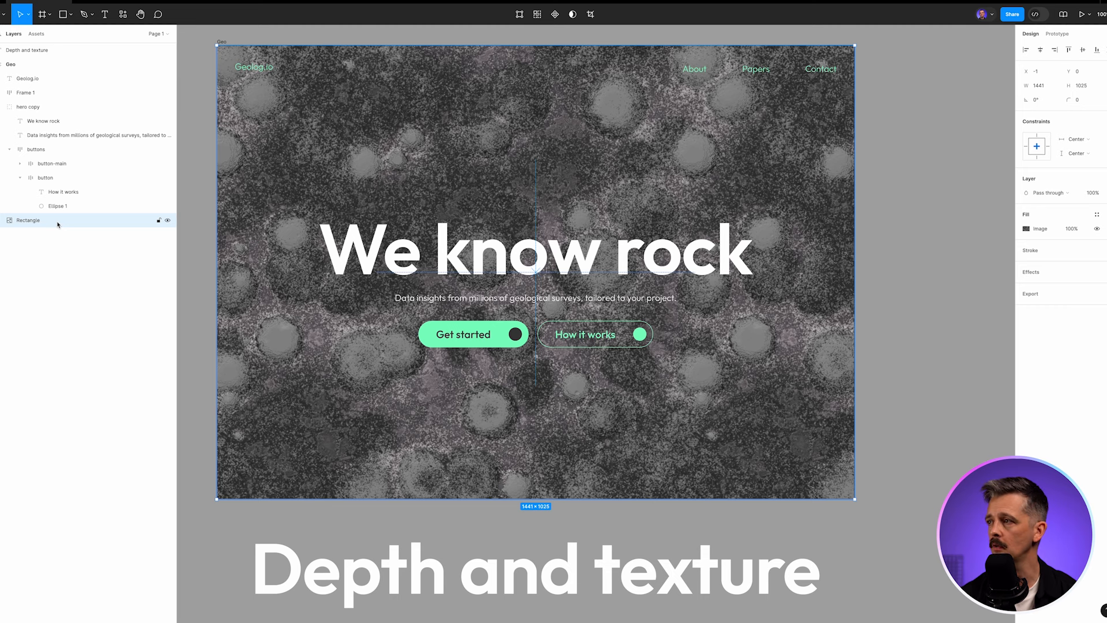
key(5)
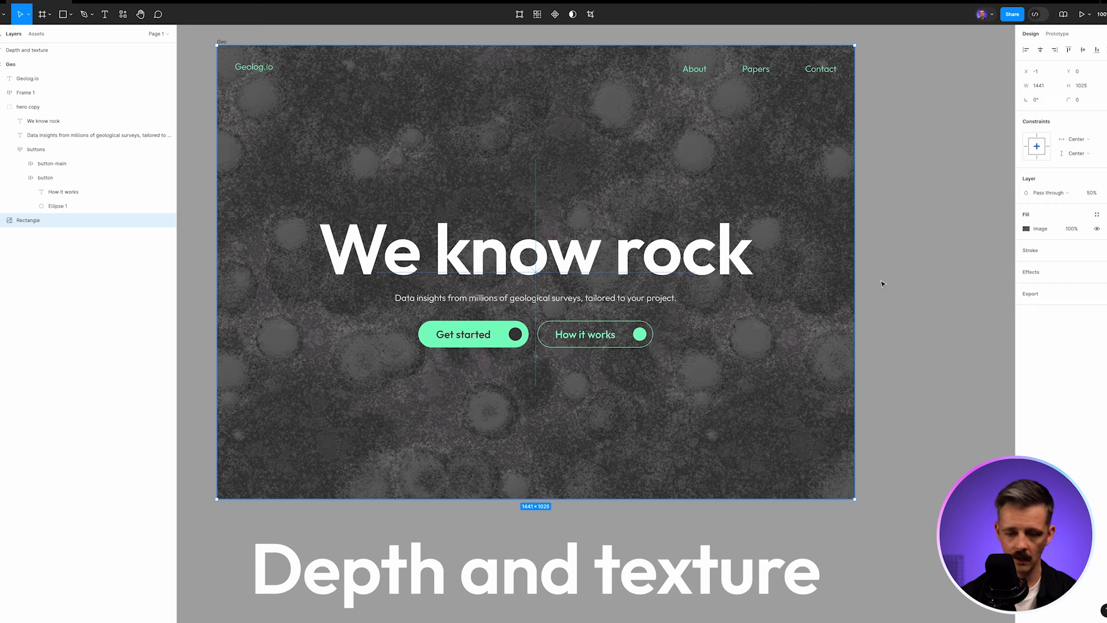
key(2)
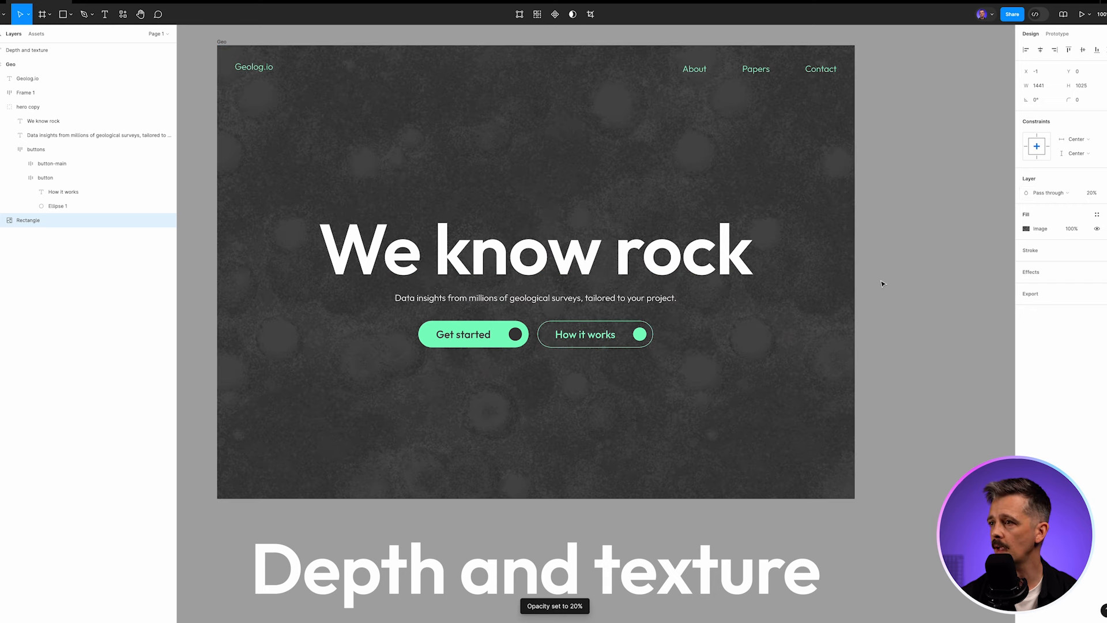
Set the rock texture image's layer opacity to 25% and deselect it.
key(3)
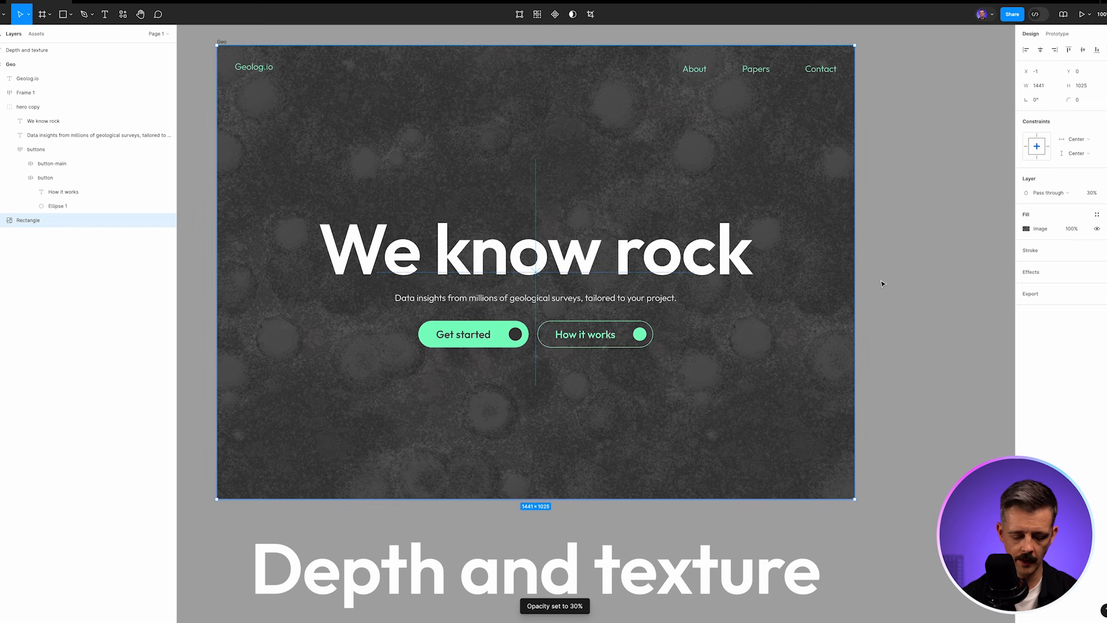
key(2)
key(5)
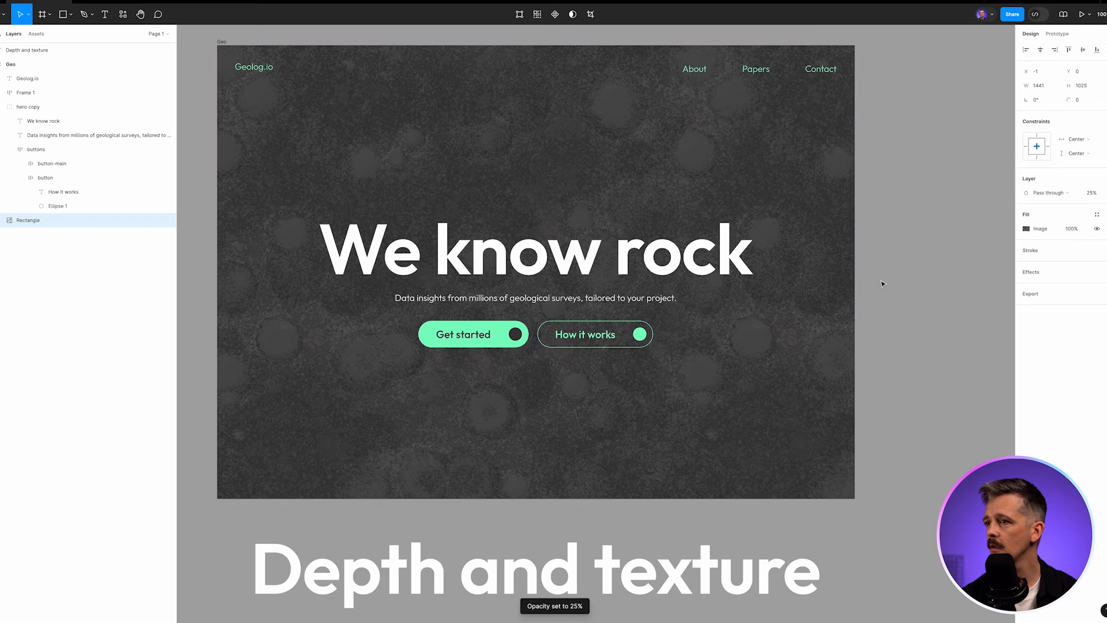
click(881, 283)
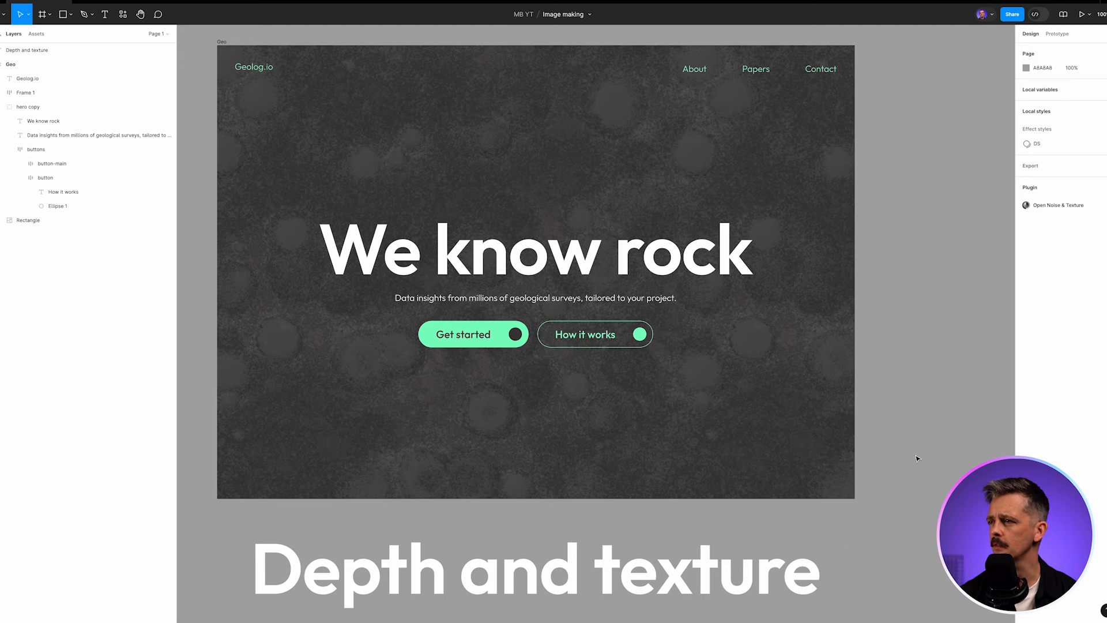
Switch to Illustrator and create a 100 × 100 px circle on the blank canvas below the textured rectangle.
key(super+Tab)
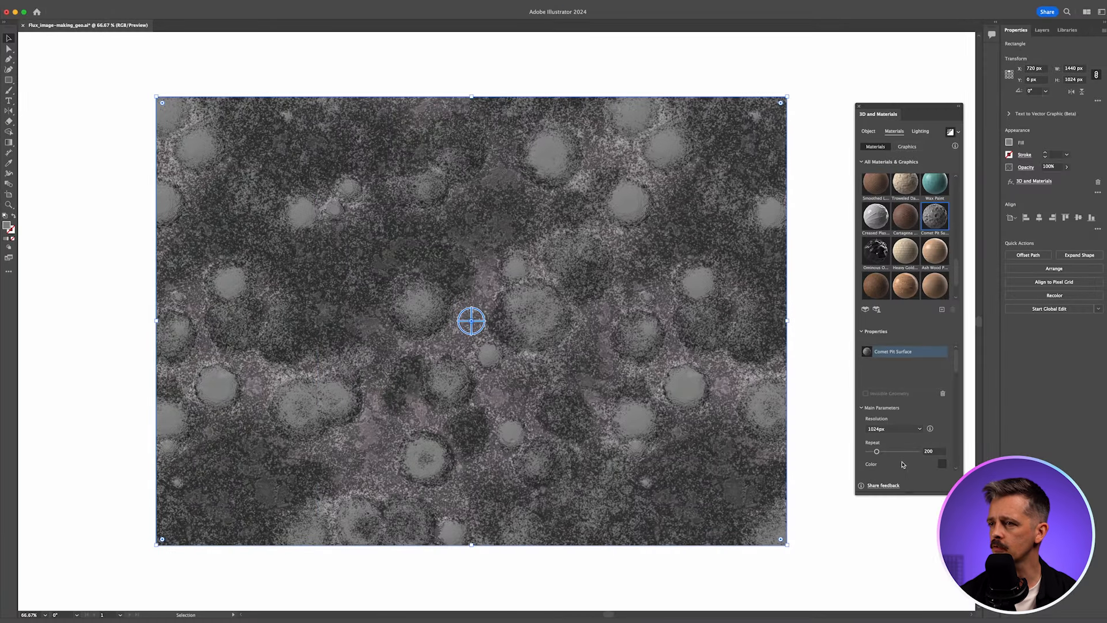
click(486, 568)
drag(485, 568, 440, 92)
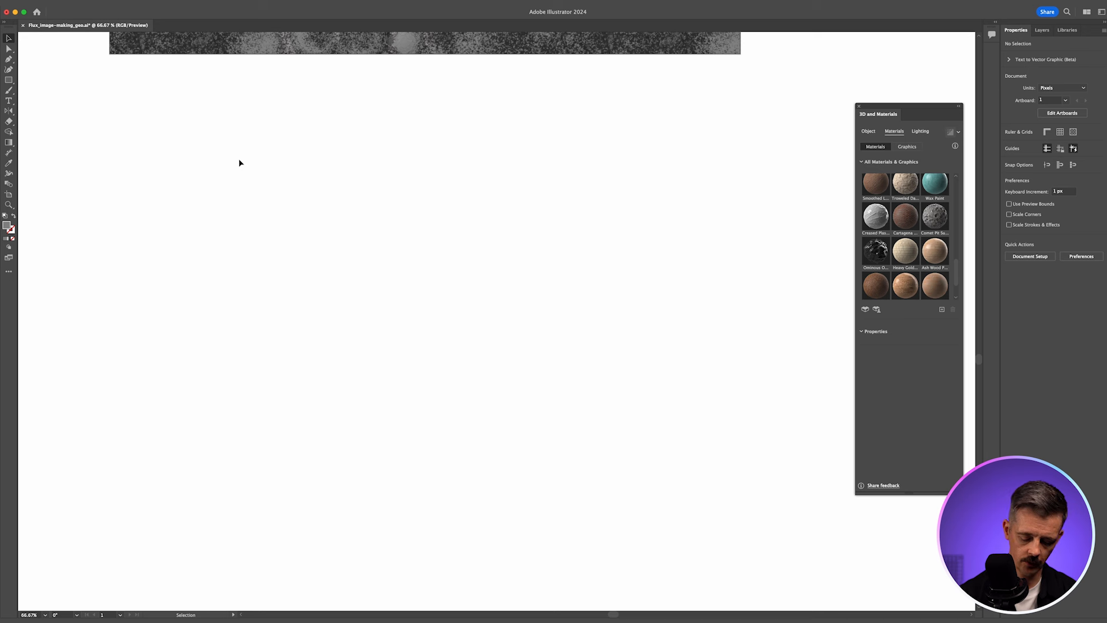
key(l)
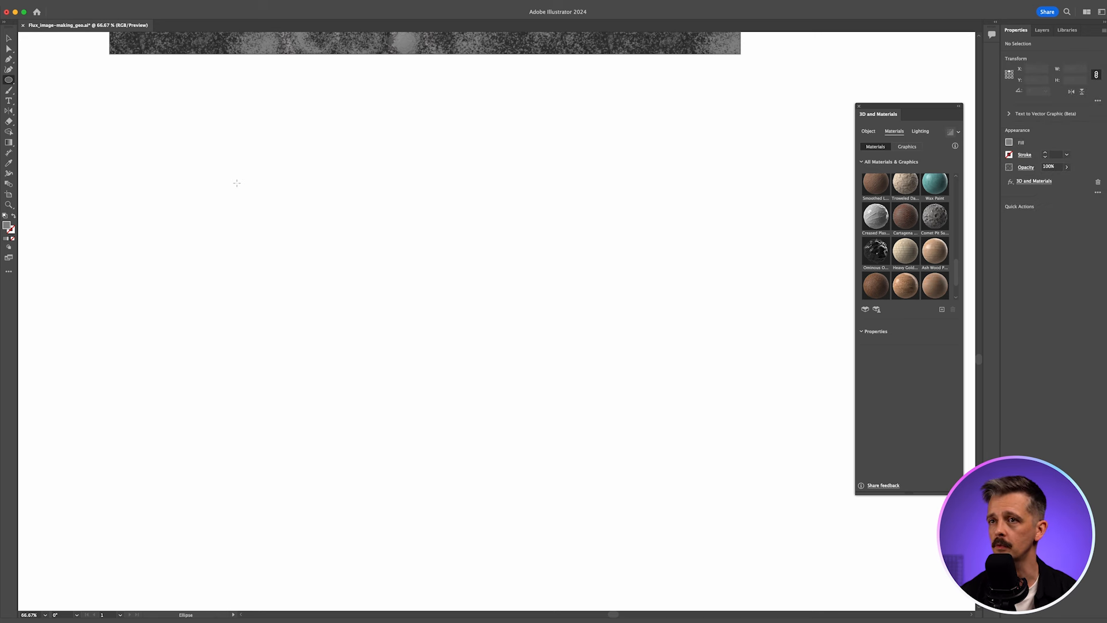
click(236, 184)
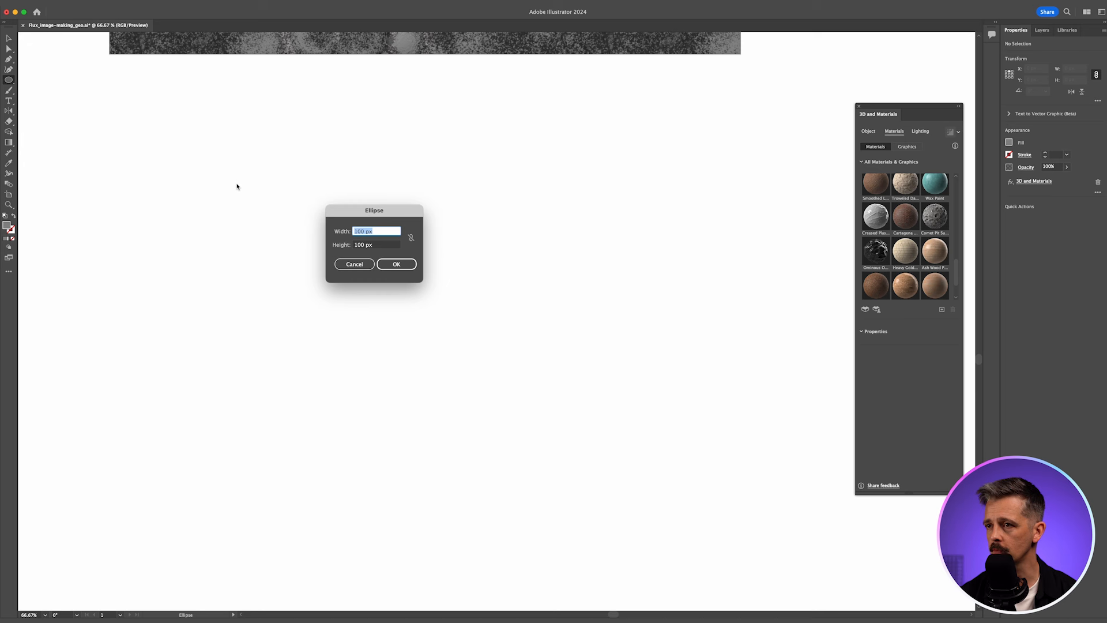
key(Return)
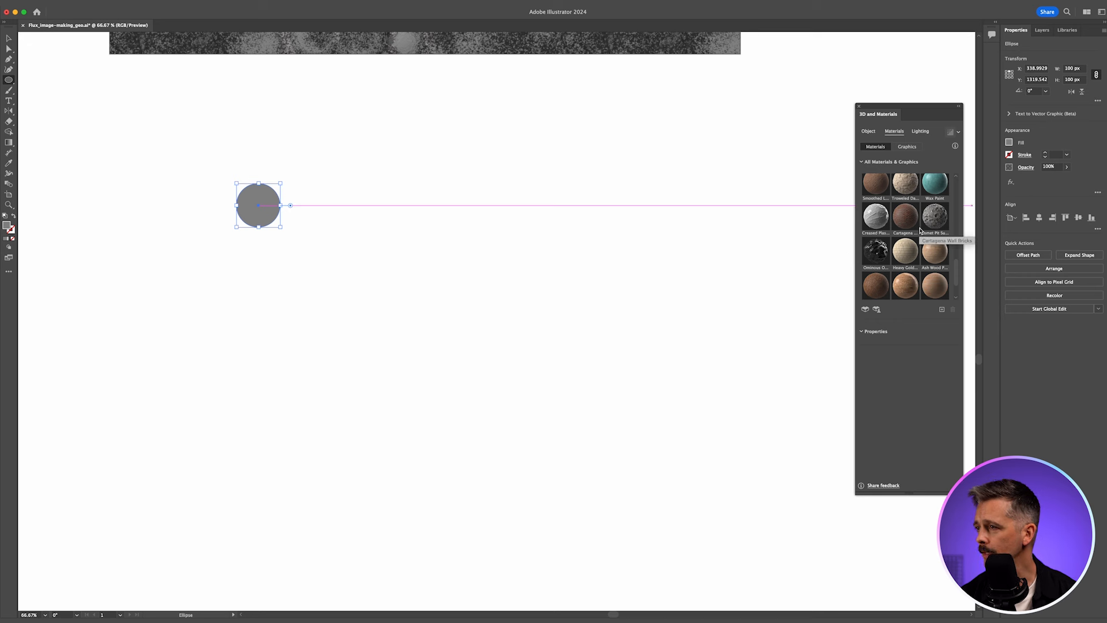
Apply the Spotted Concrete substance material to the circle.
scroll(922, 245, up, 6)
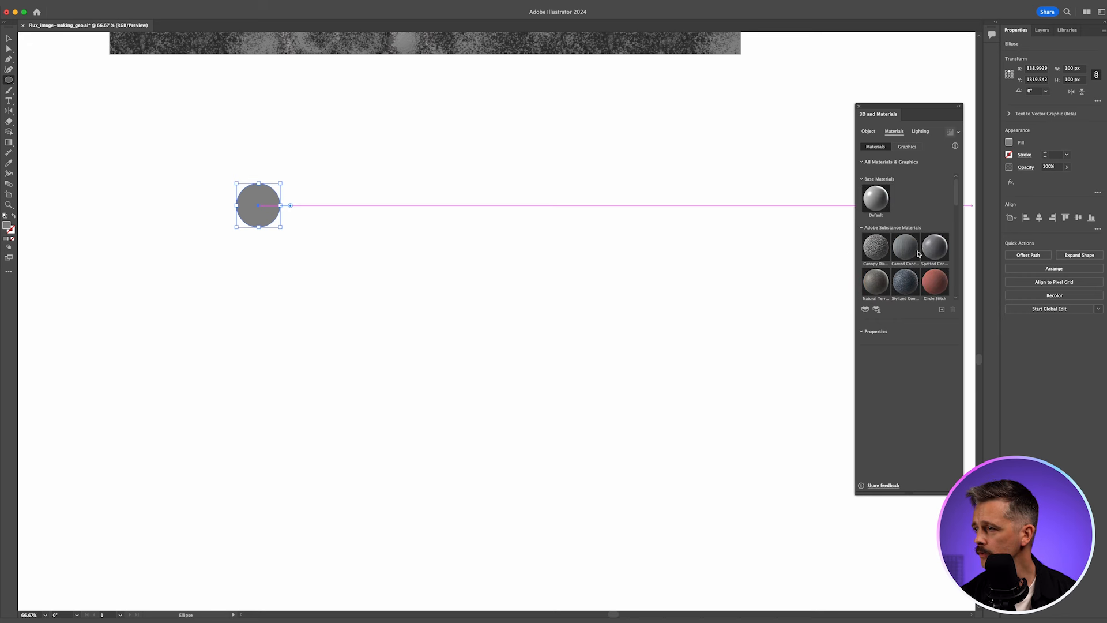
scroll(912, 256, down, 2)
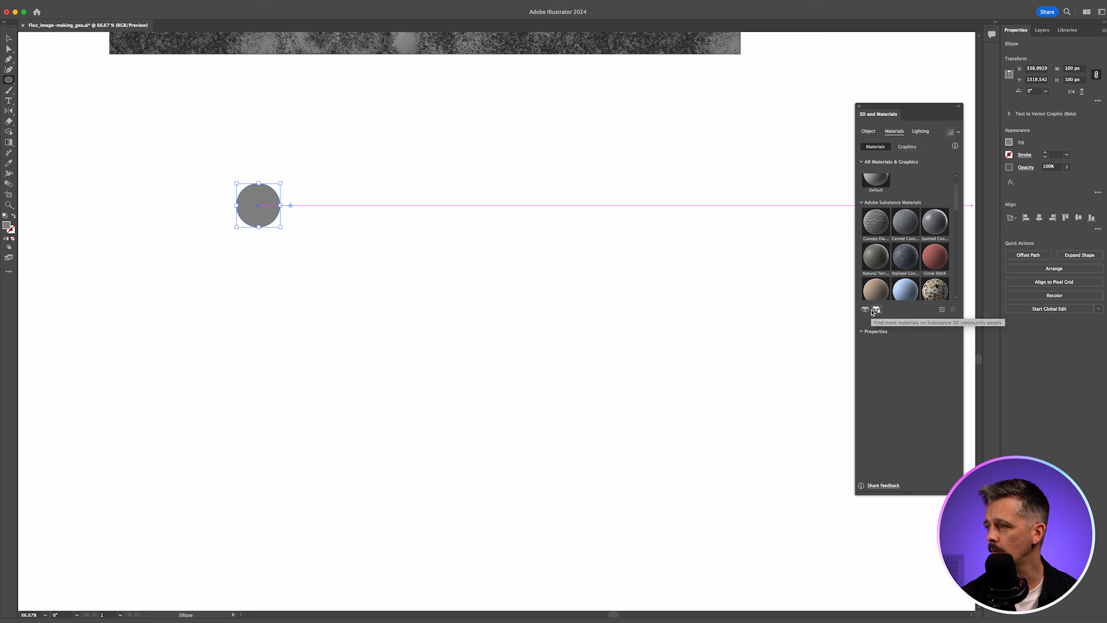
click(934, 221)
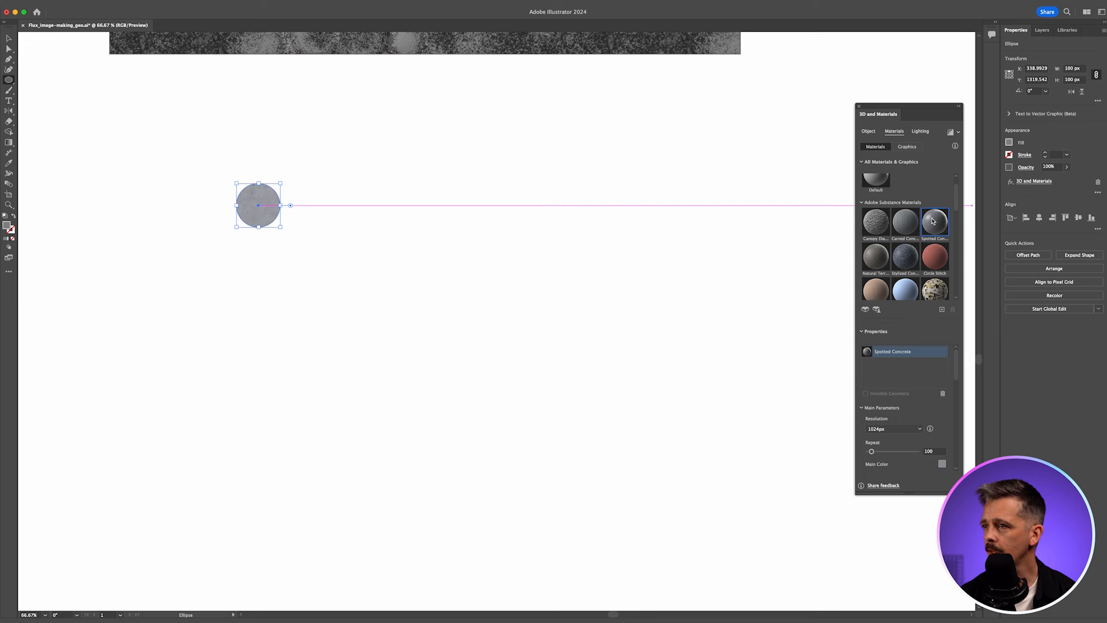
key(super+=)
key(super+=)
key(super+=)
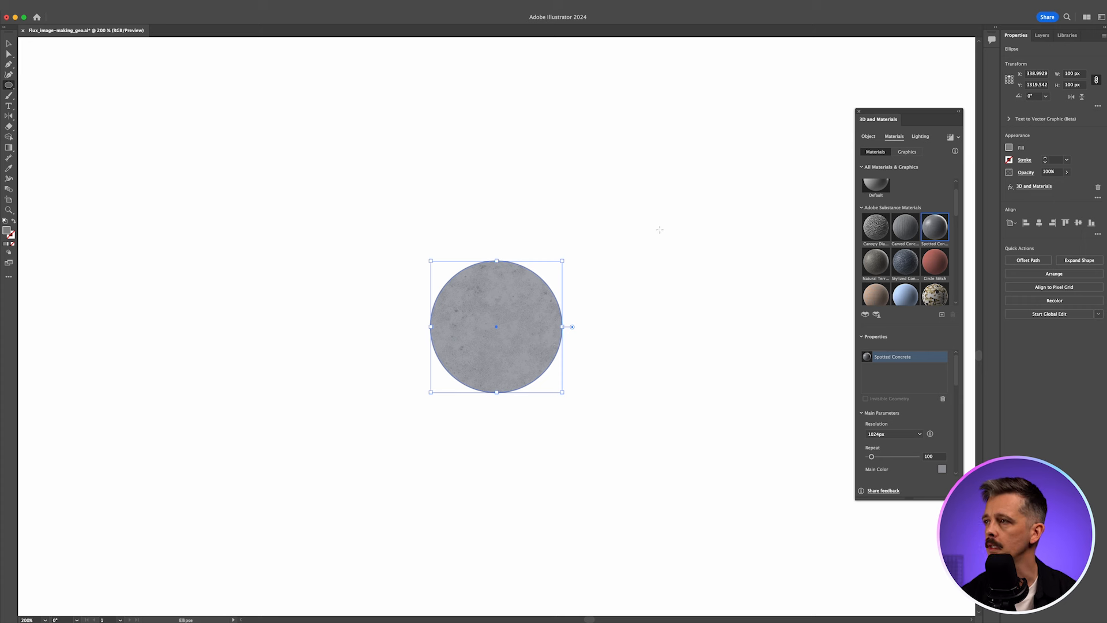
Change the circle's 3D type to Inflate and inflate it on both sides.
click(869, 138)
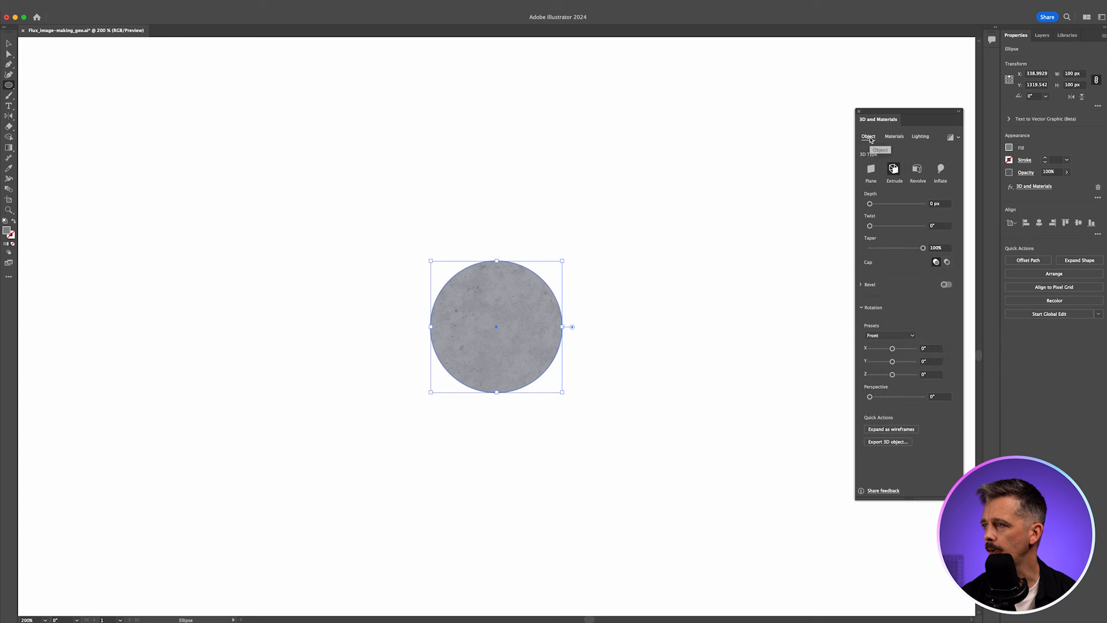
click(940, 170)
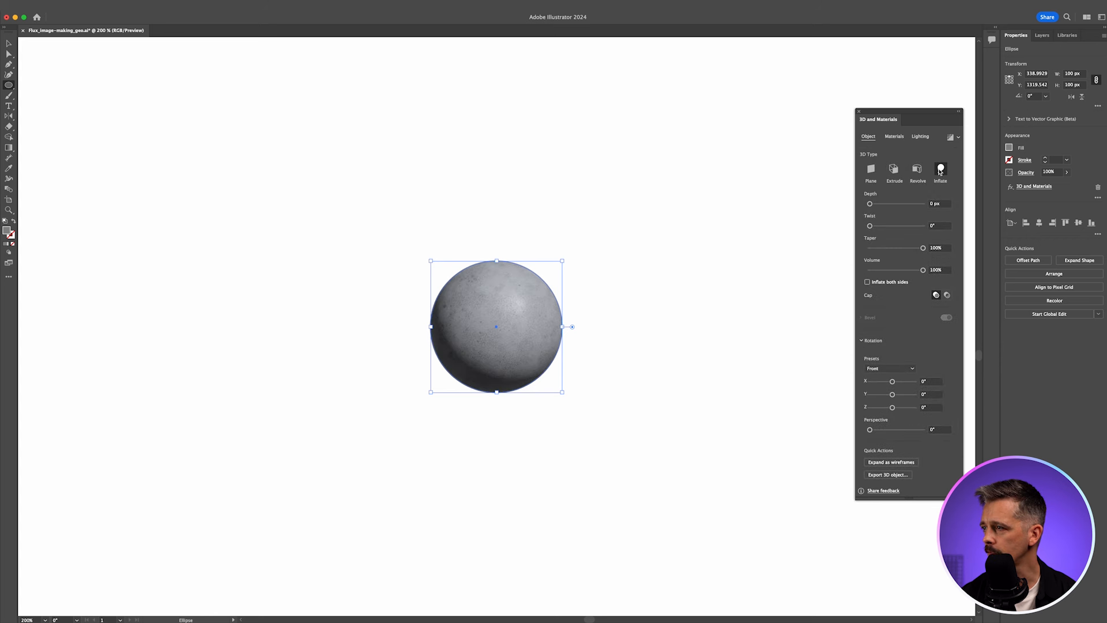
click(866, 282)
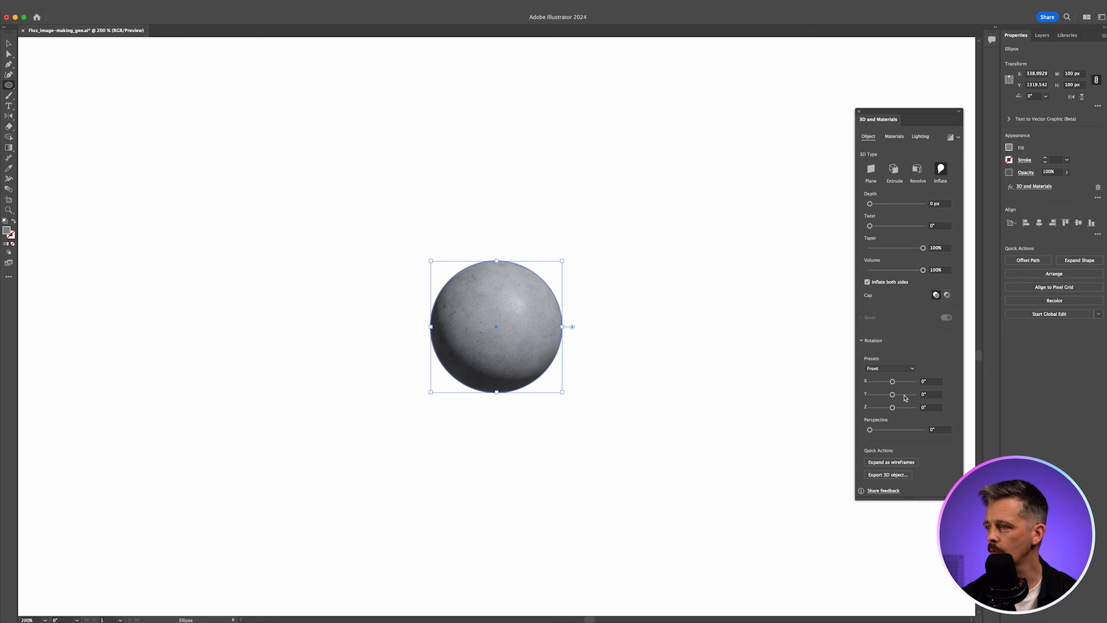
Try the Left rotation preset on the sphere and restore the Front preset.
click(895, 370)
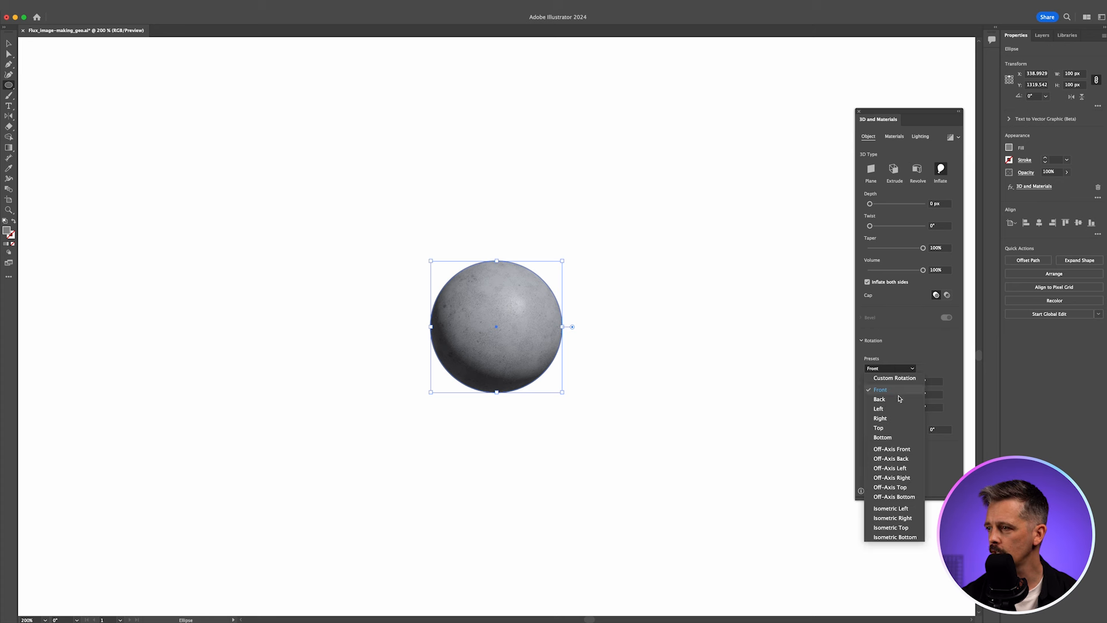
click(897, 411)
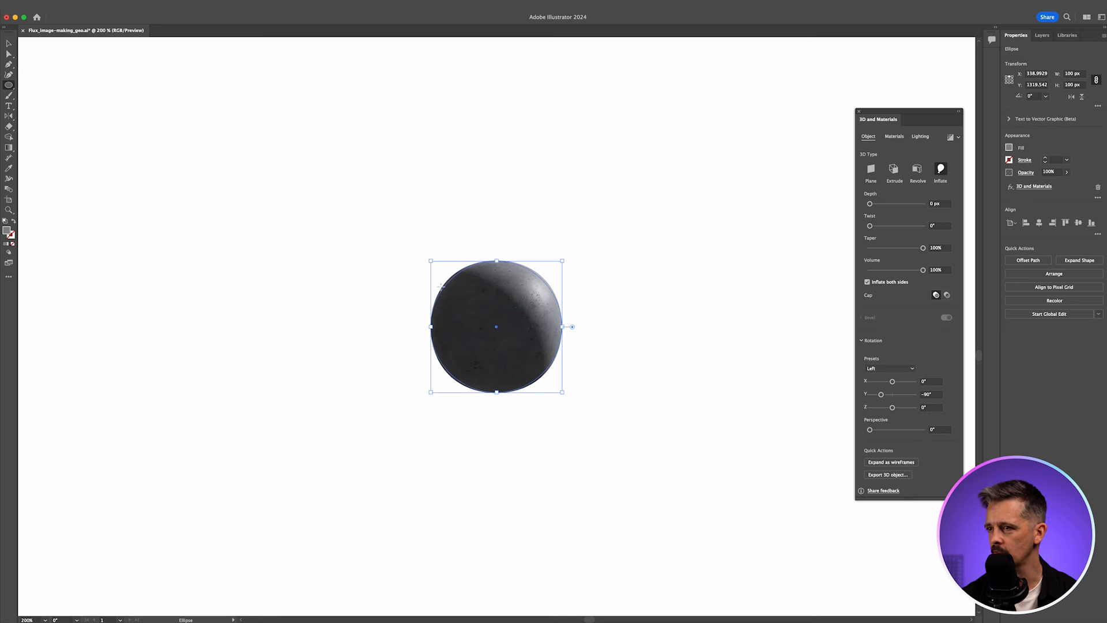
click(894, 368)
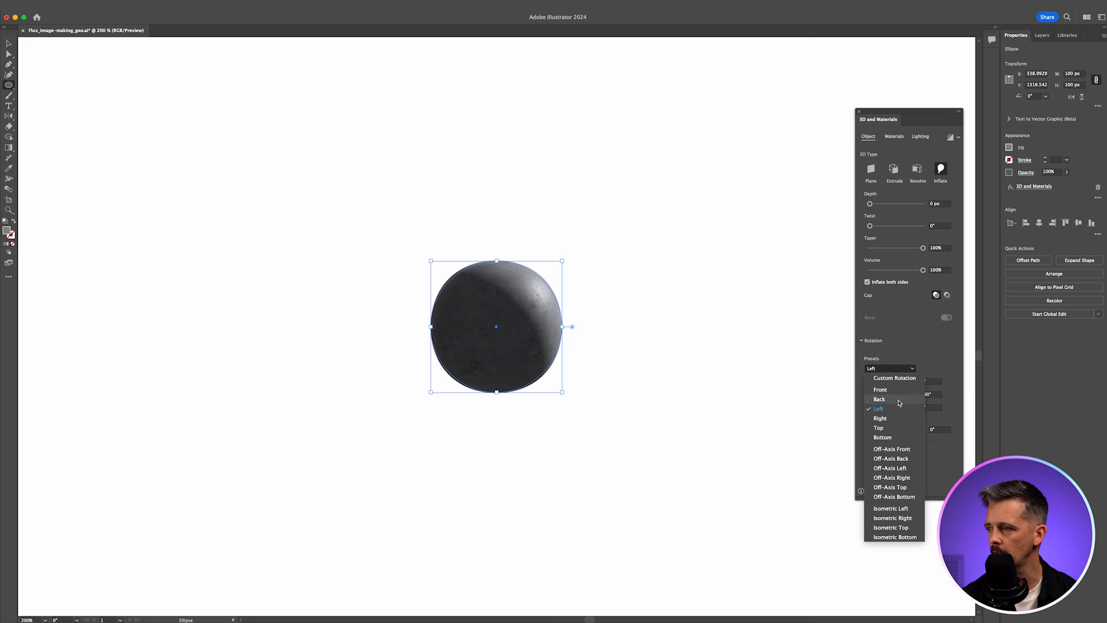
click(899, 391)
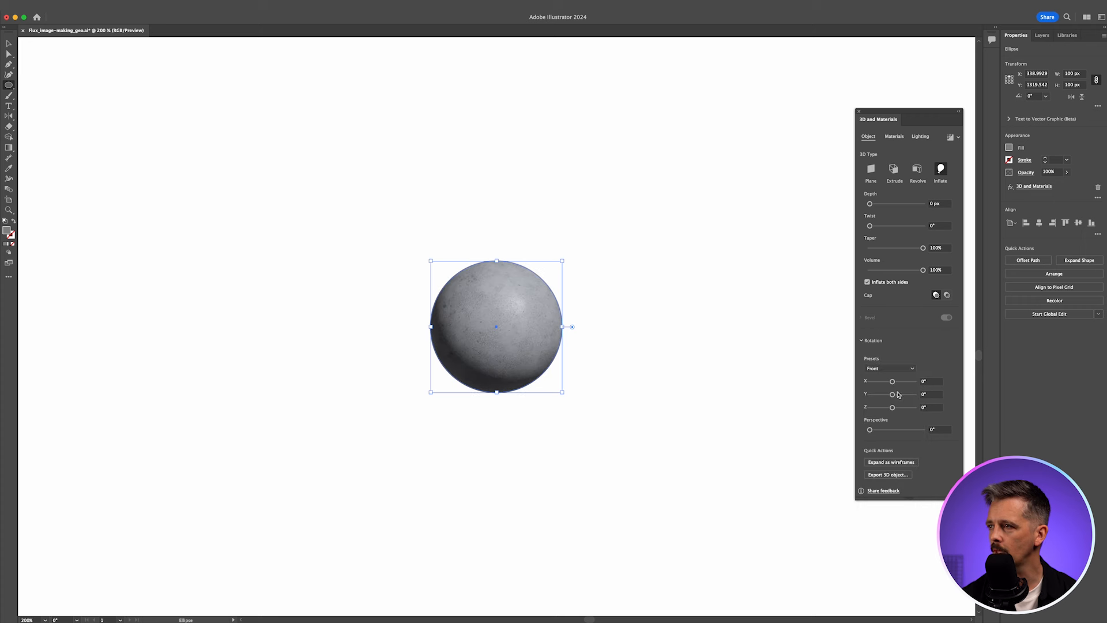
Try the Diffuse, Top Left and Right lighting presets on the sphere, along with manual changes to light position, intensity and rotation.
click(920, 138)
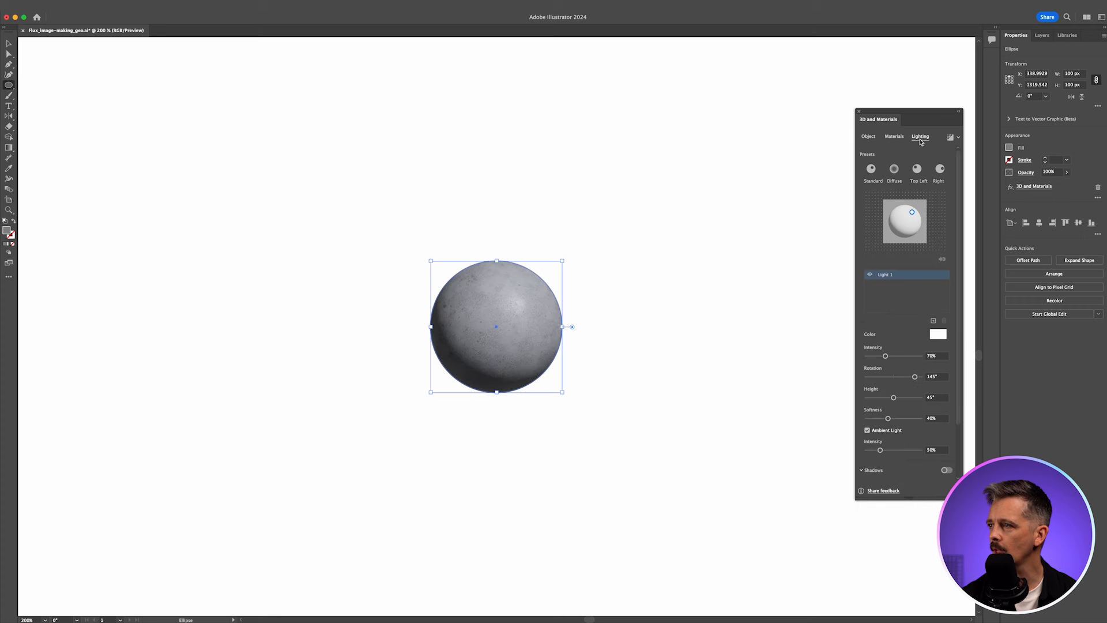
click(894, 169)
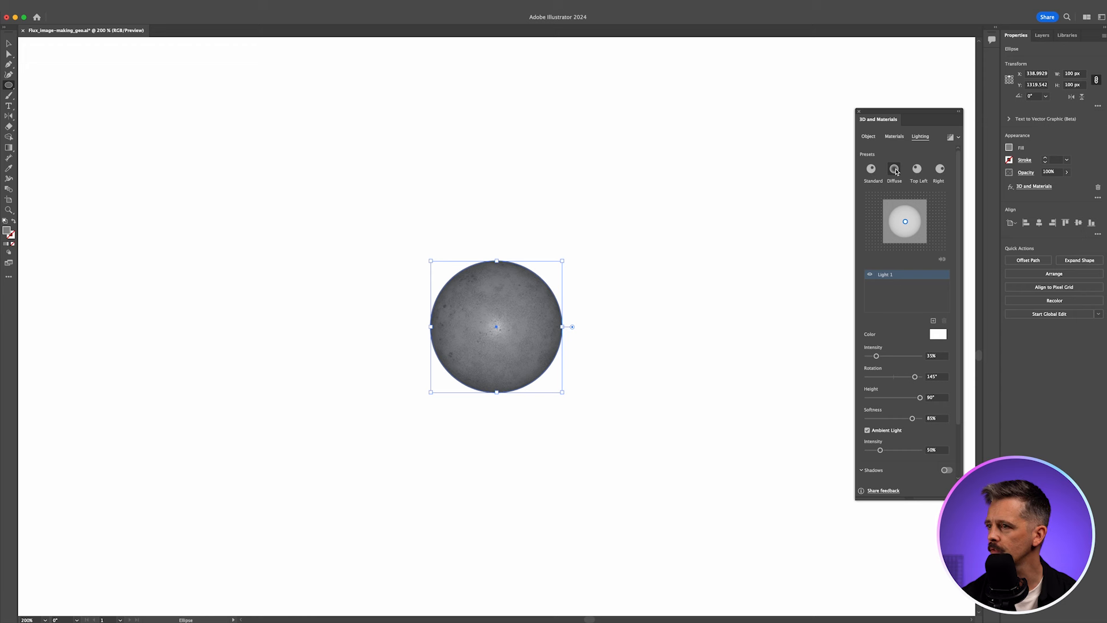
click(916, 170)
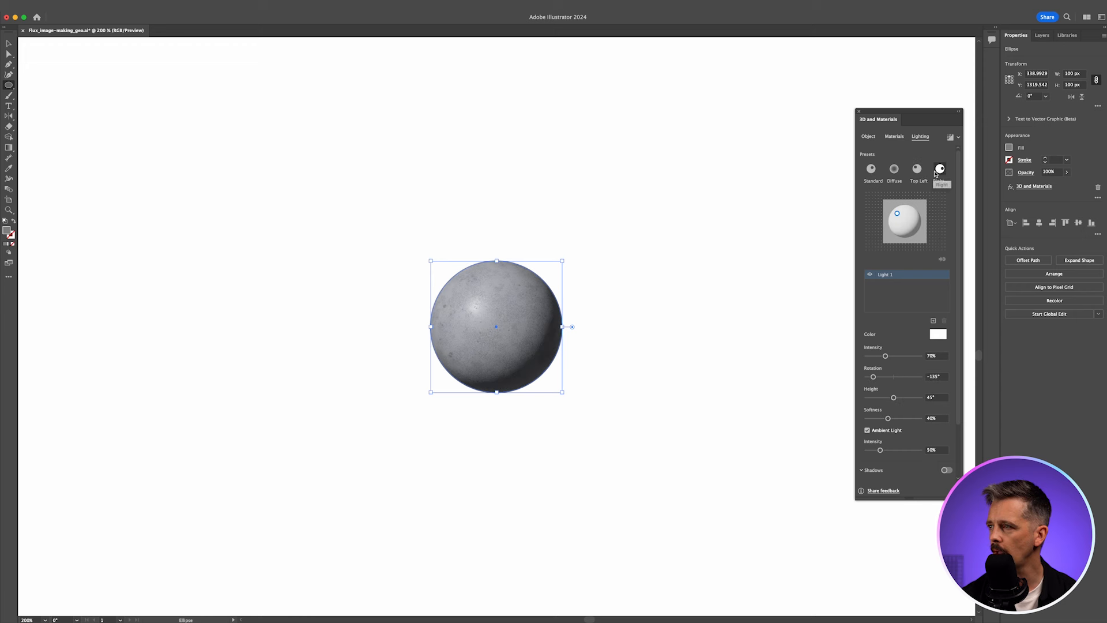
click(935, 172)
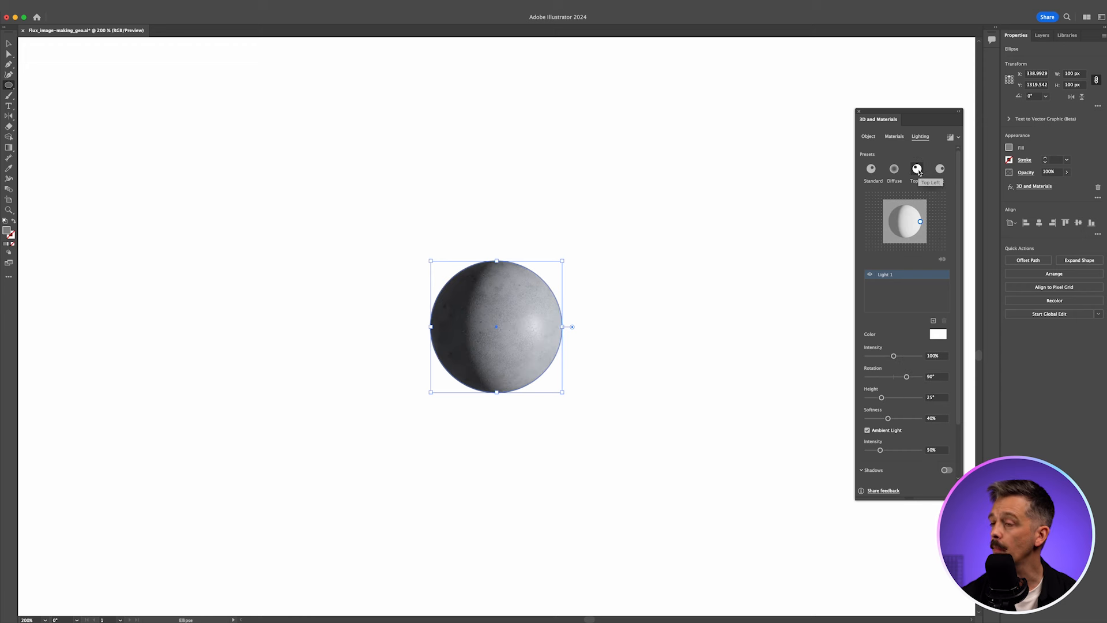
drag(920, 222, 895, 227)
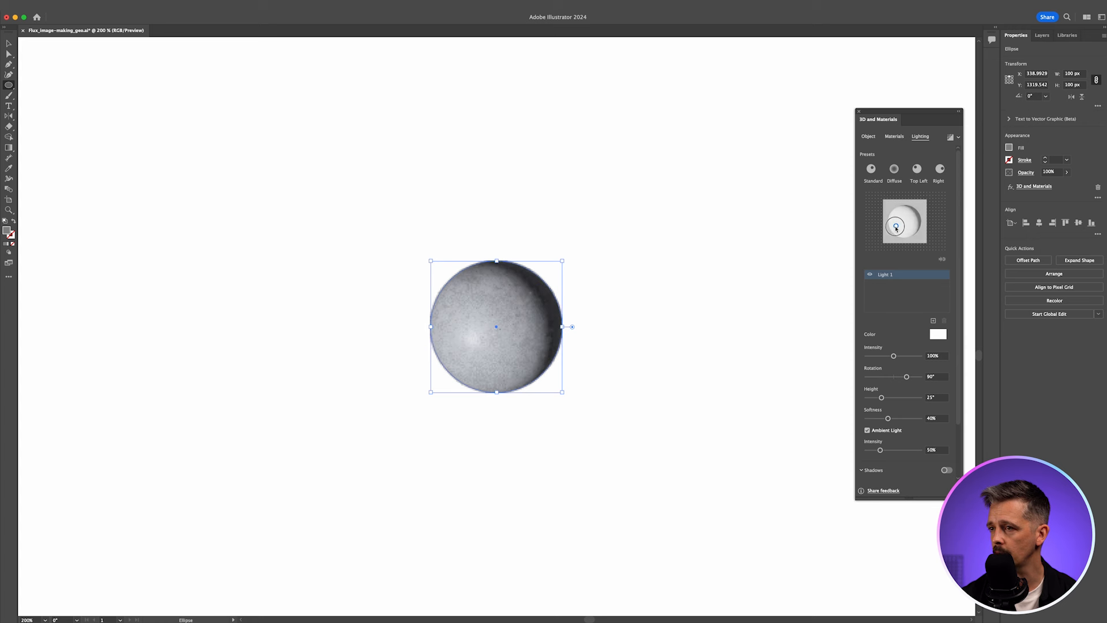
click(917, 170)
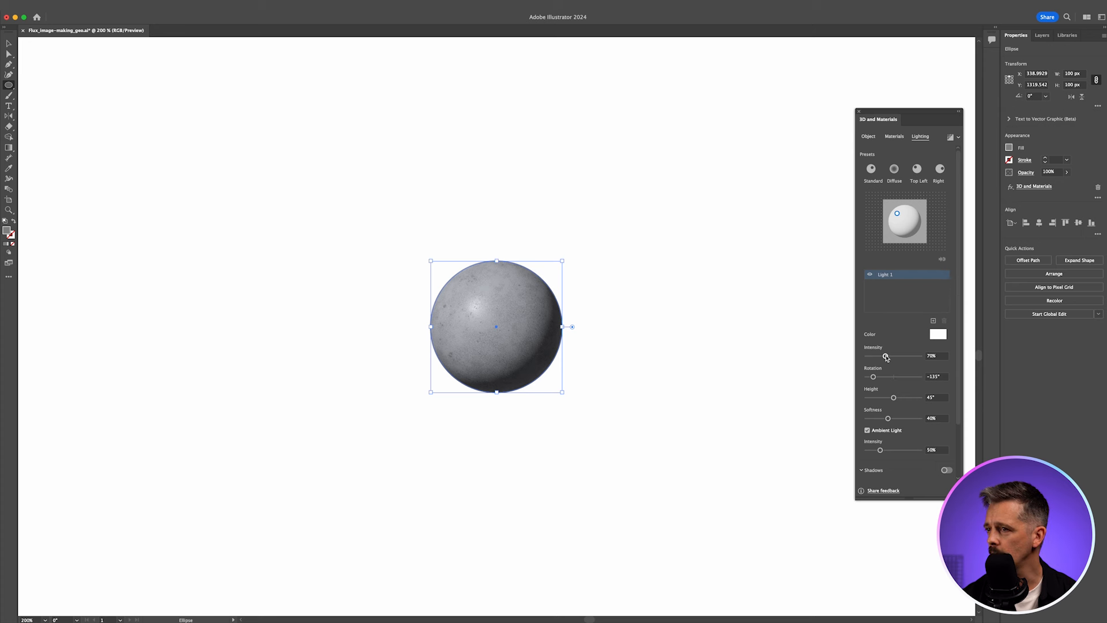
mouse_move(886, 358)
mouse_down()
mouse_move(870, 356)
mouse_move(919, 360)
mouse_move(889, 357)
mouse_move(878, 378)
mouse_up()
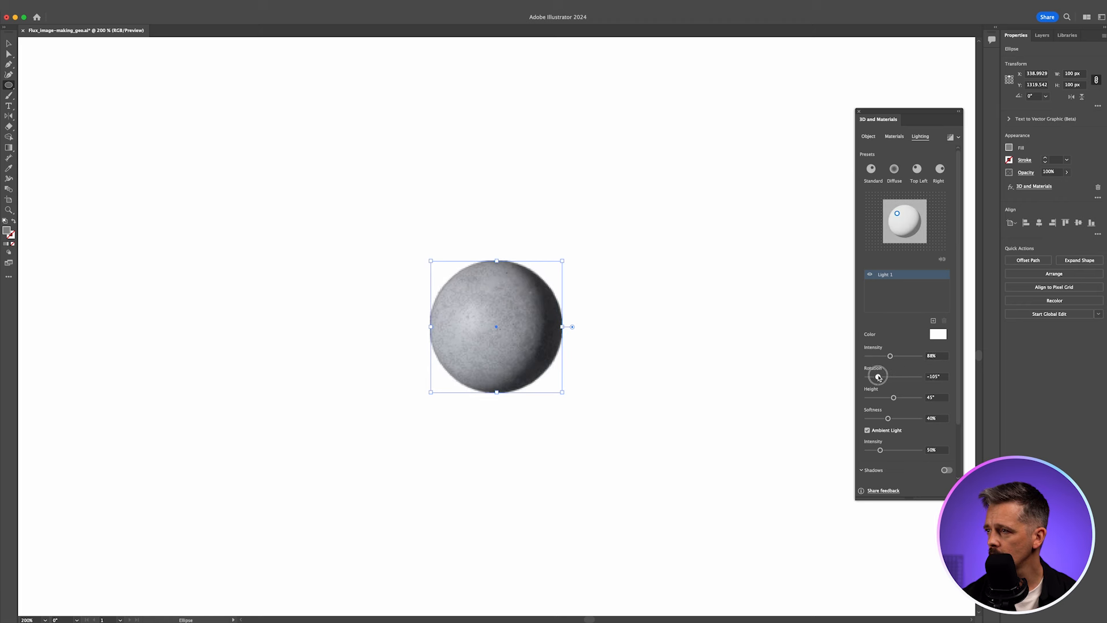
Light the sphere with the Top Left preset, setting the light's height to 38° and softness to 87%.
click(916, 169)
drag(893, 397, 961, 448)
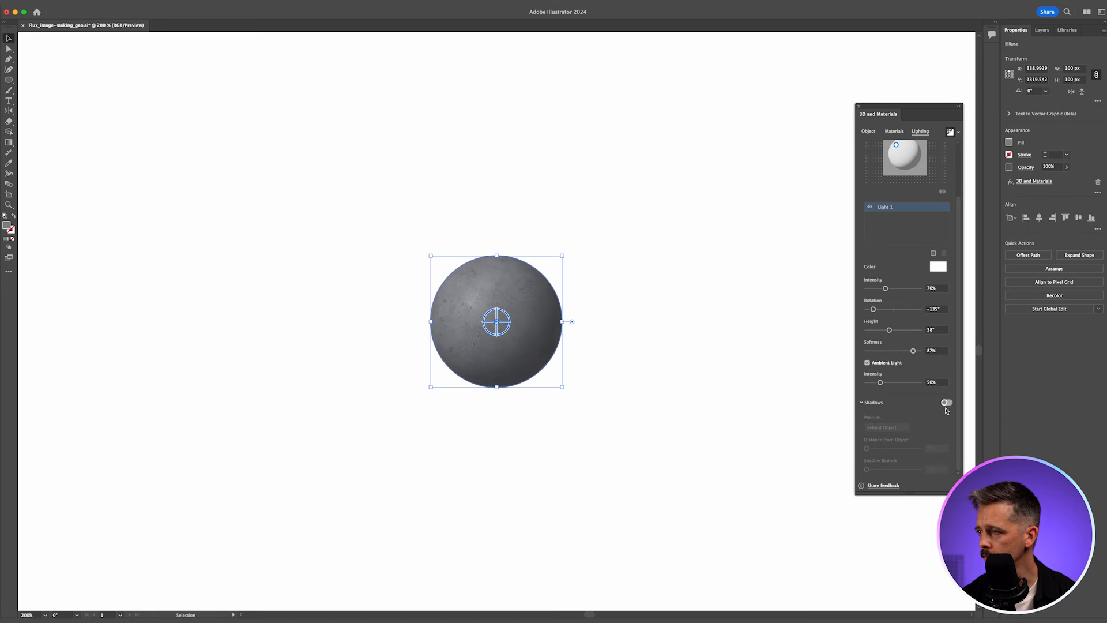
Enable a shadow behind the sphere with 0% distance and 400% bounds, and raise the light's height to 76°.
click(946, 402)
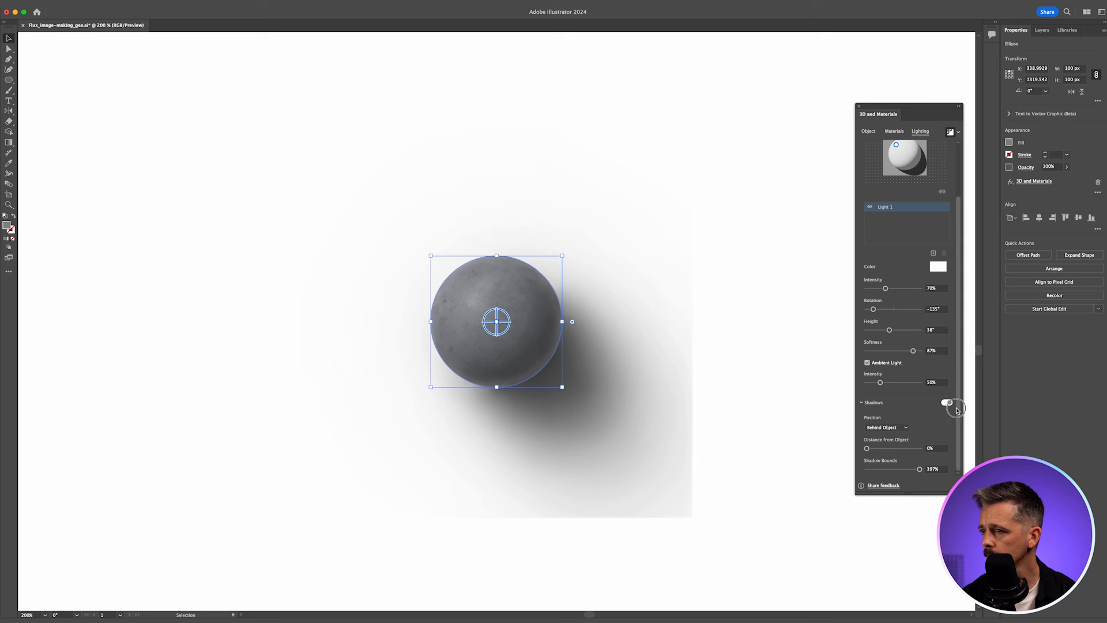
drag(919, 468, 965, 471)
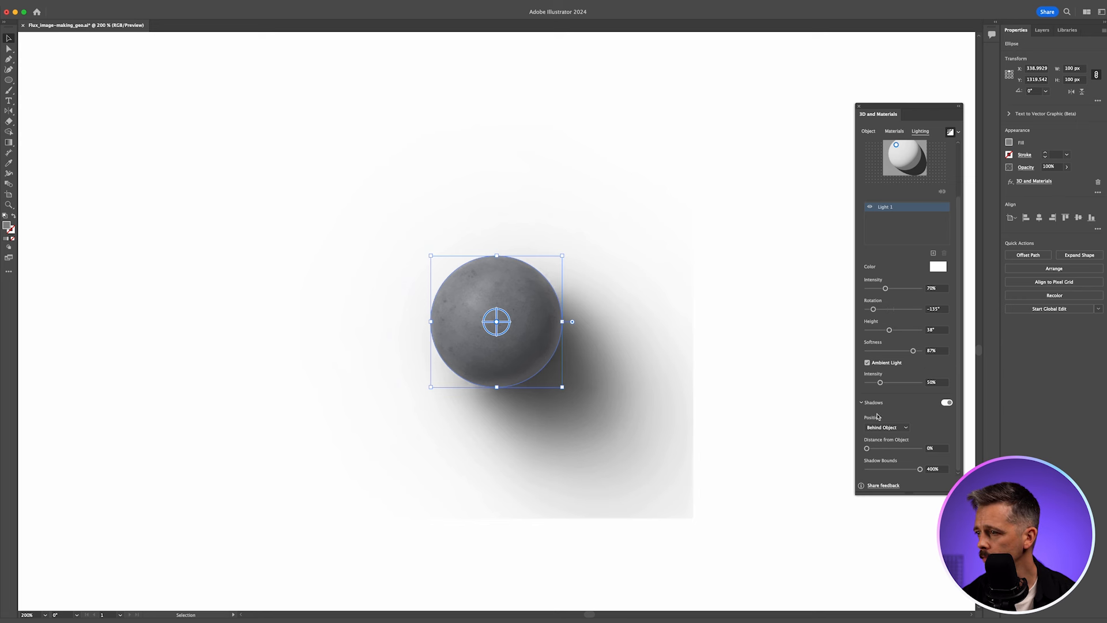
drag(866, 448, 832, 448)
drag(889, 329, 912, 336)
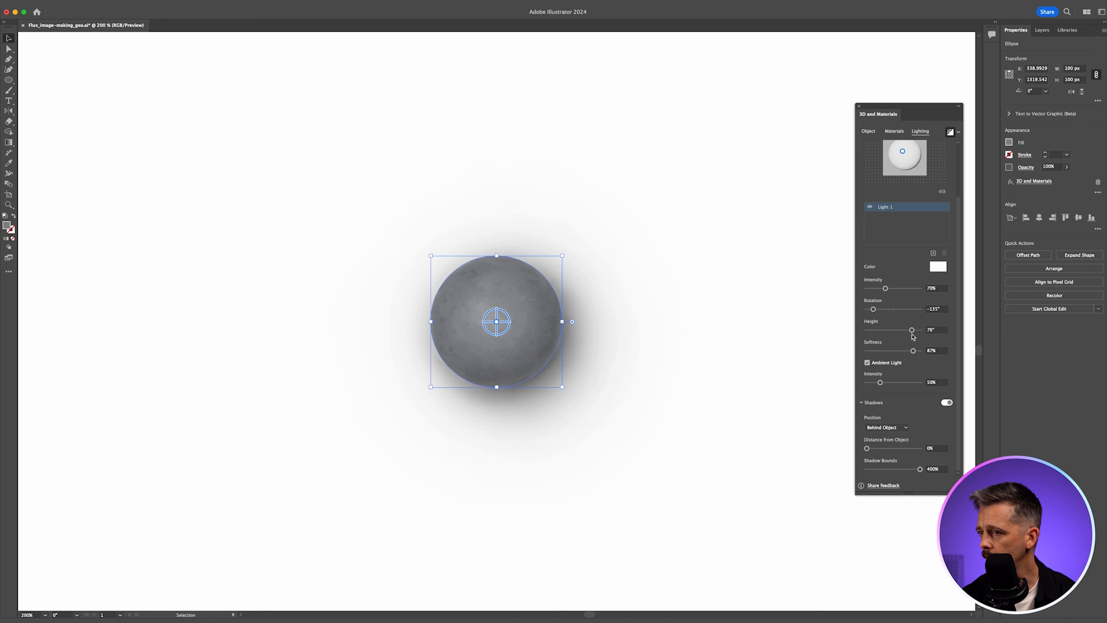
click(691, 413)
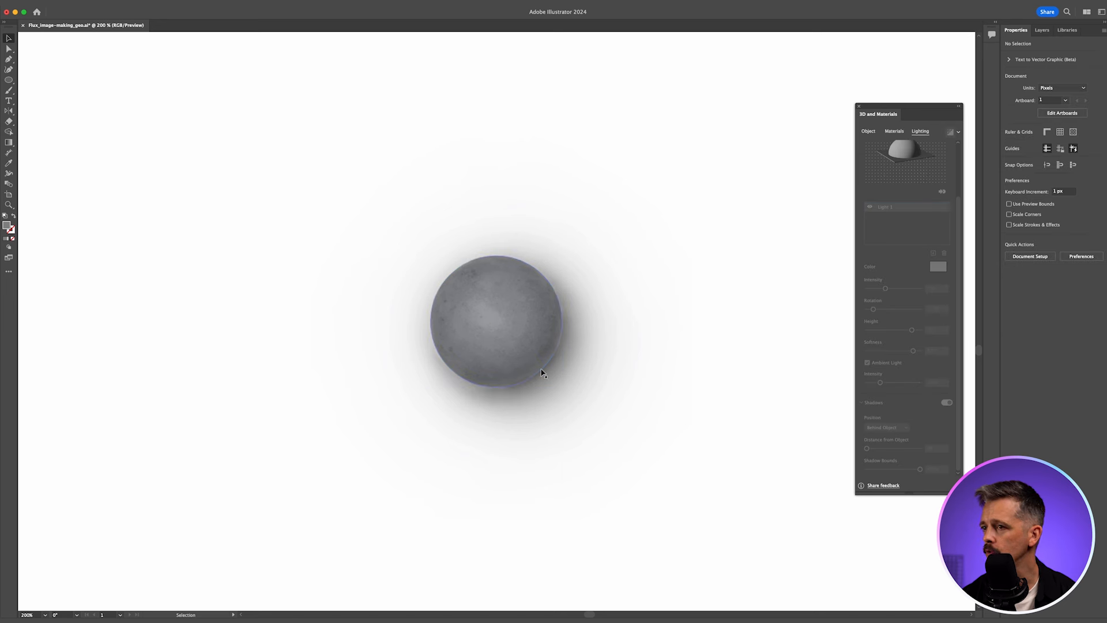
Copy the concrete sphere into the Geo frame in Figma and place it against the lower end of the k in "rock".
click(539, 346)
key(a)
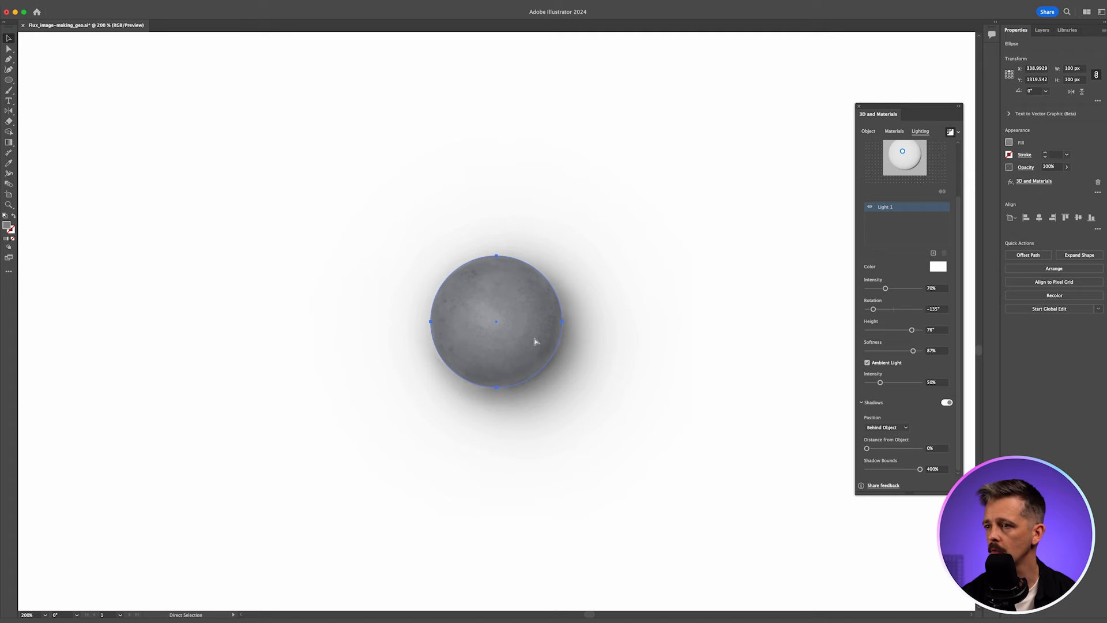
key(super+Tab)
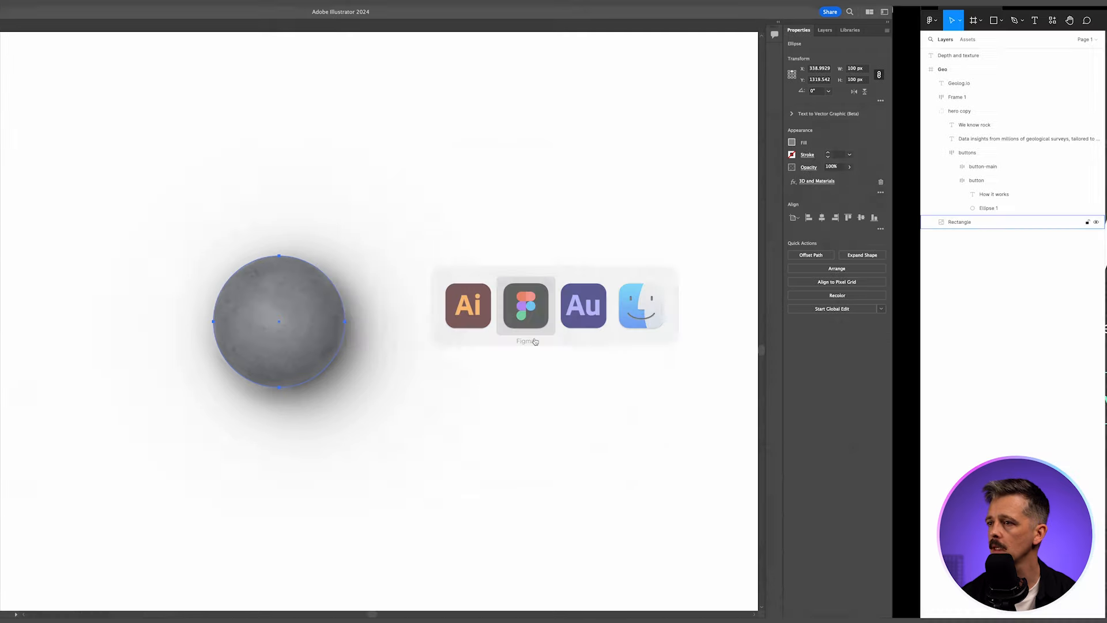
key(super+v)
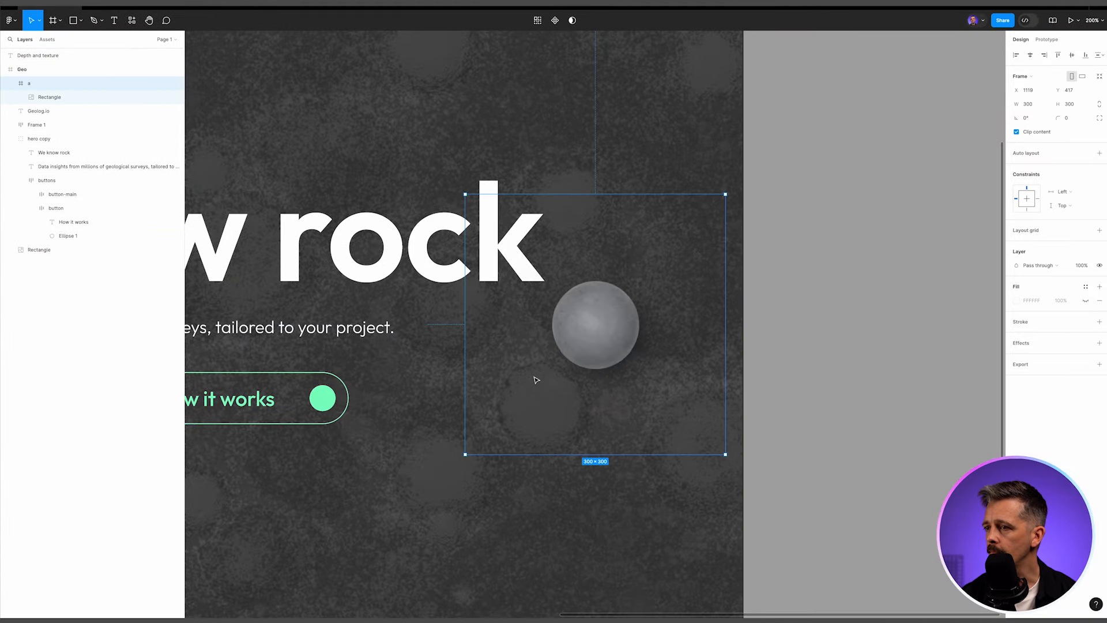
drag(586, 343, 588, 305)
click(851, 449)
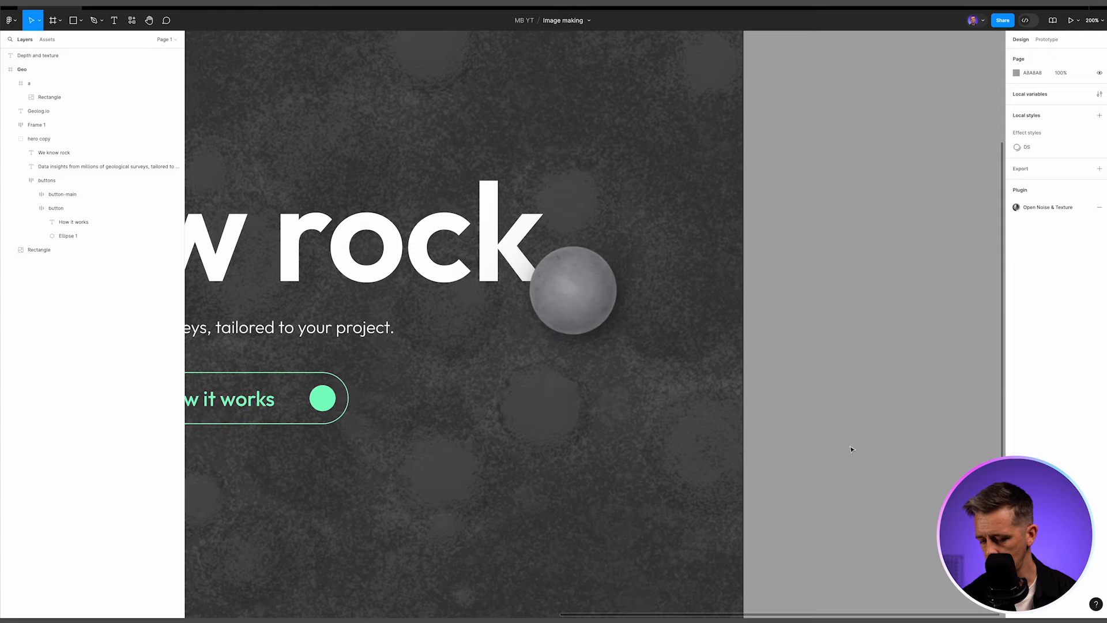
Switch back to the Illustrator document and deselect the concrete sphere.
key(shift+0)
drag(578, 452, 799, 456)
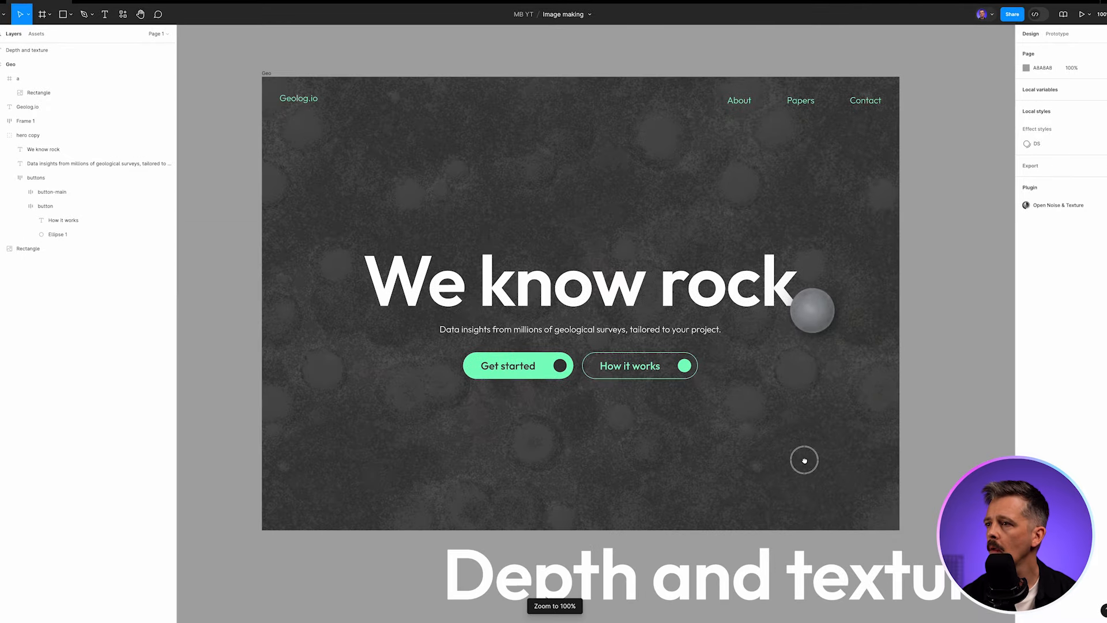
key(super+Tab)
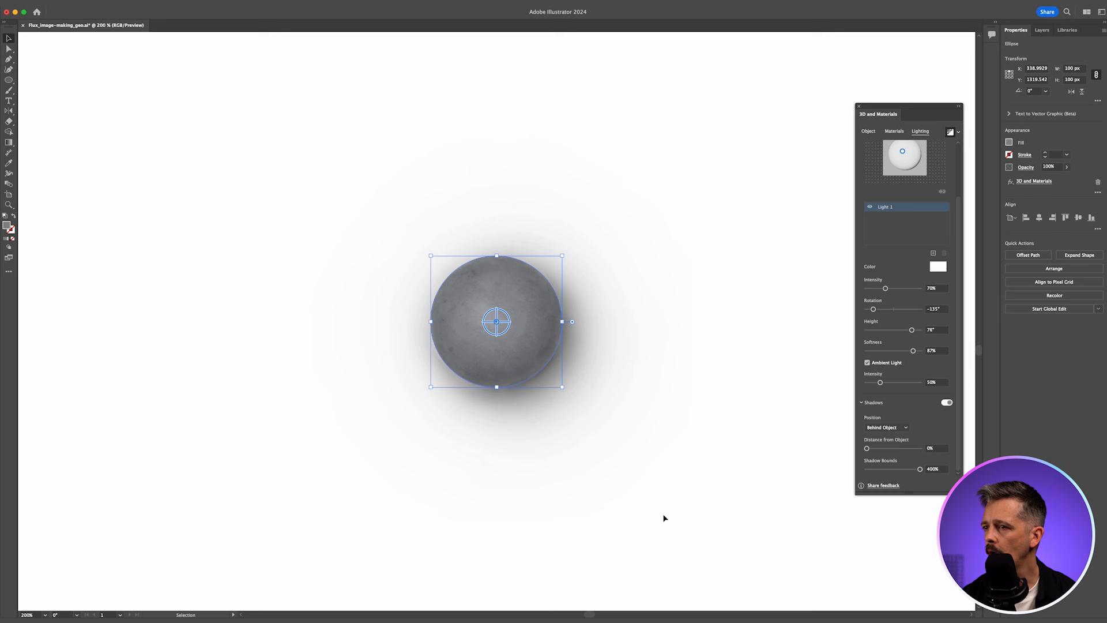
click(663, 517)
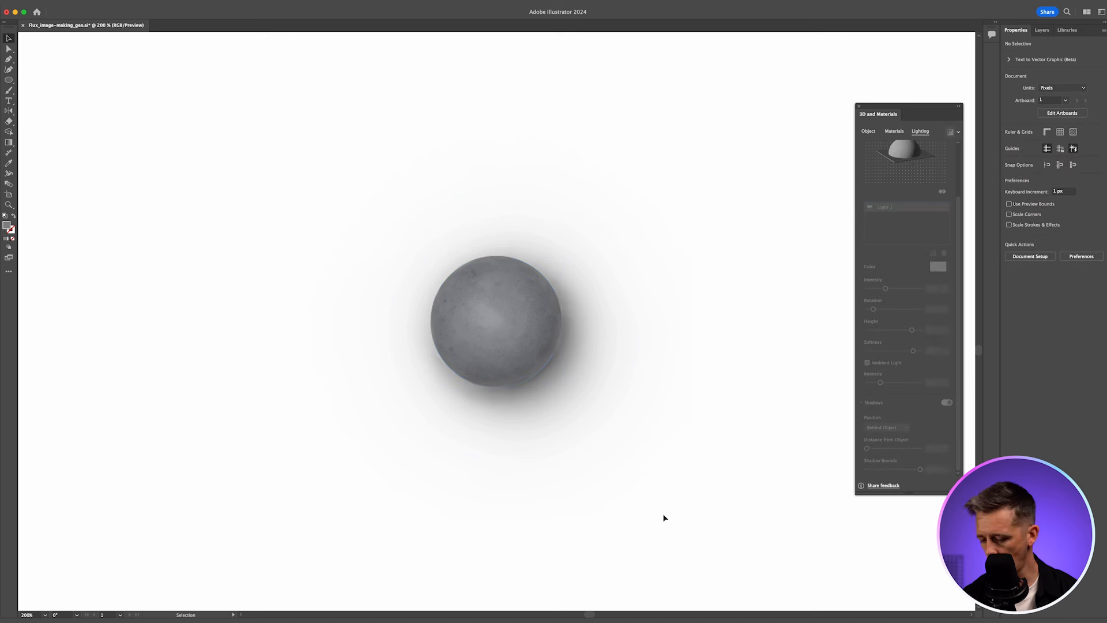
key(super+minus)
key(super+1)
scroll(511, 306, down, 5)
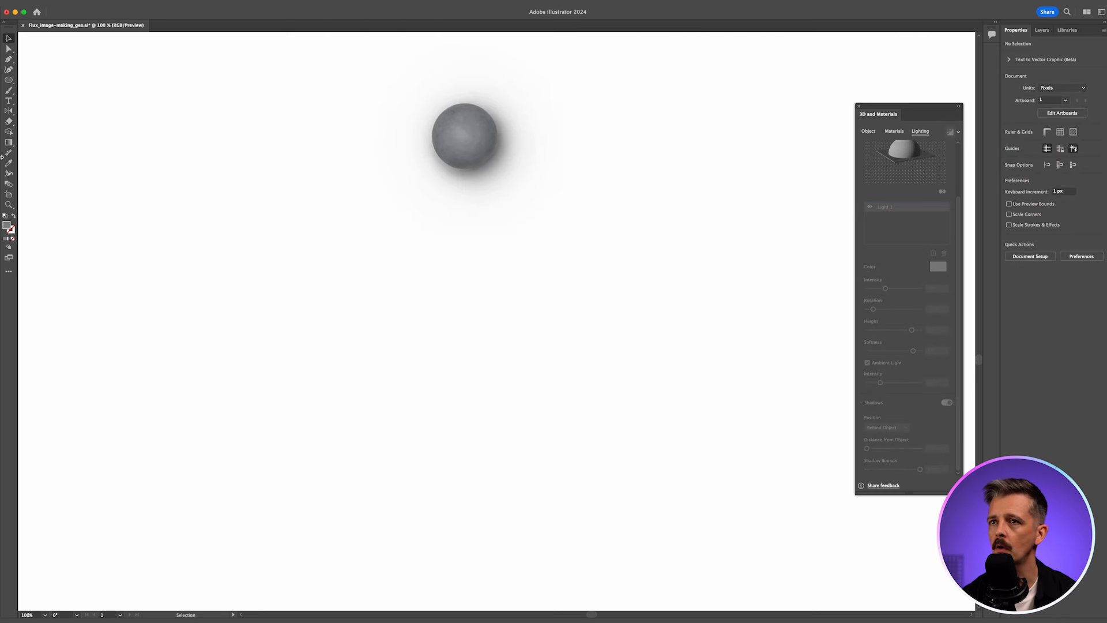
Create a 200 × 200 px circle below the concrete sphere, with width and height proportions linked.
click(9, 81)
click(525, 365)
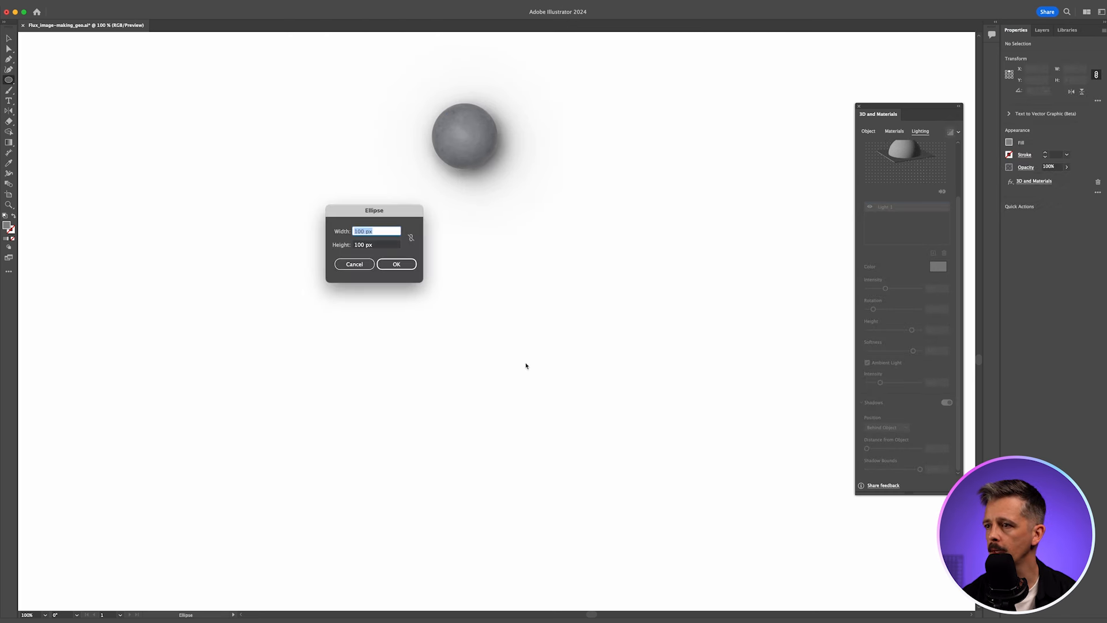
key(Left)
key(shift+Right)
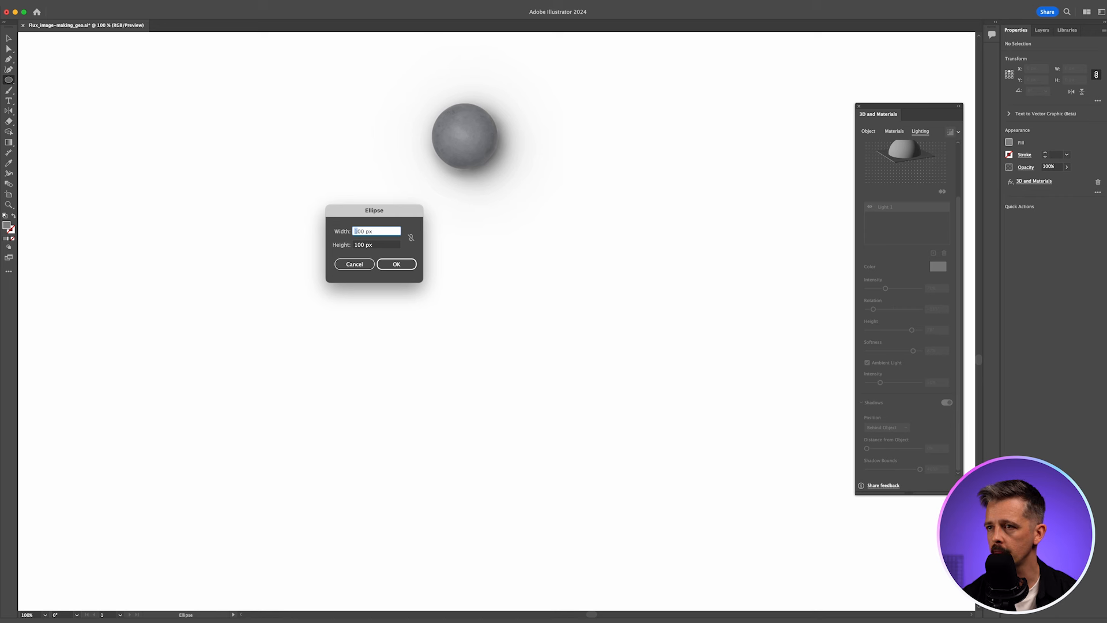
click(411, 238)
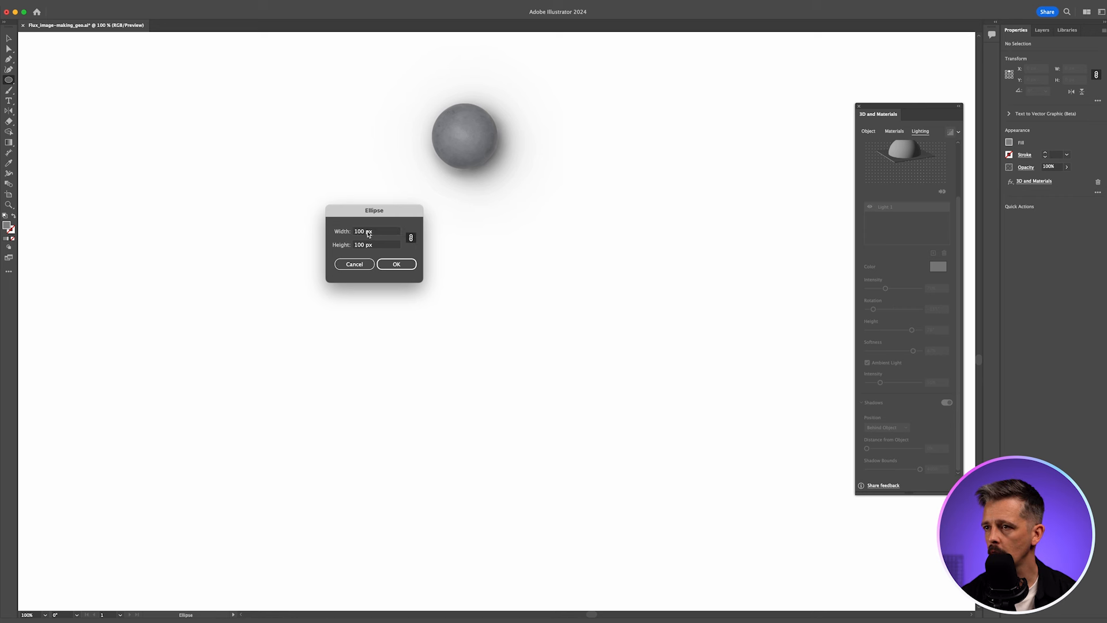
drag(358, 232, 347, 231)
text(2)
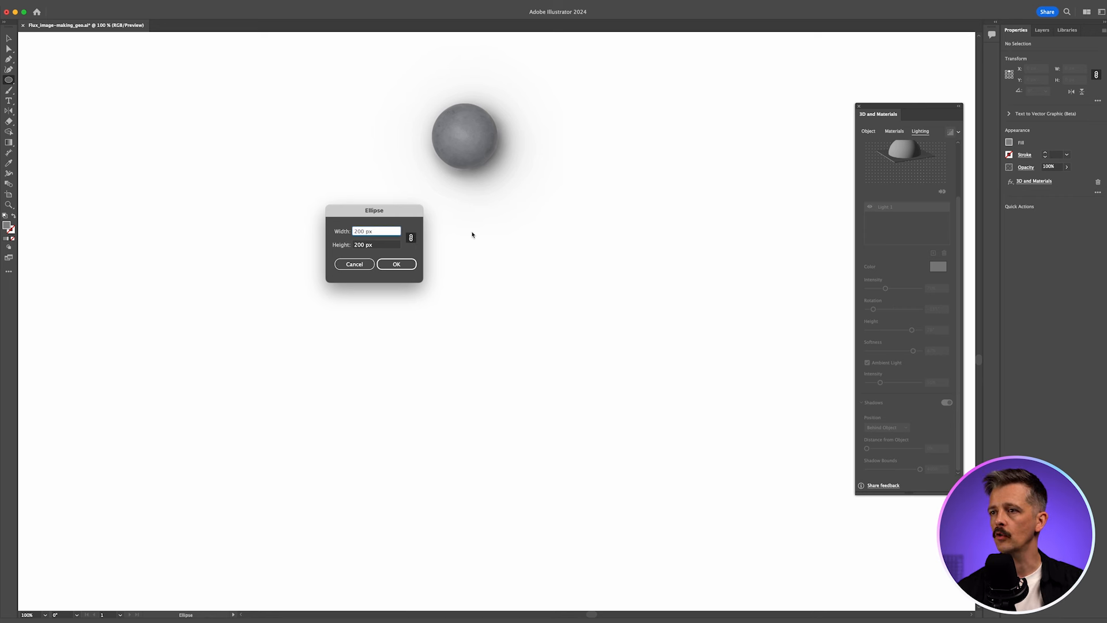
key(Tab)
click(416, 268)
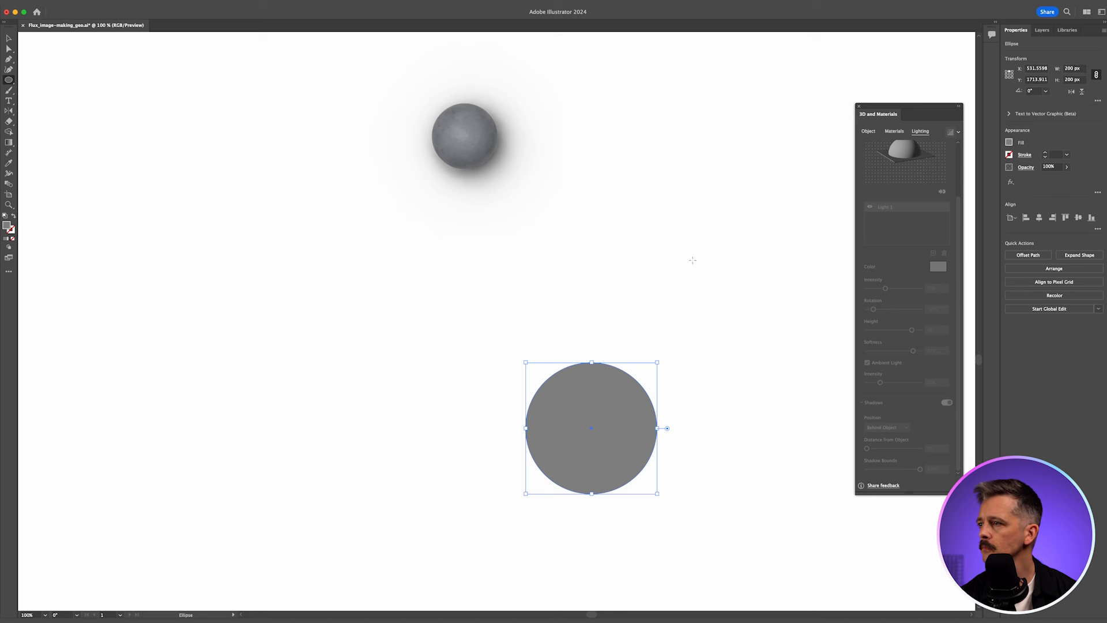
Apply the Inflate 3D type to the 200 px circle and inflate it on both sides.
click(894, 131)
click(868, 130)
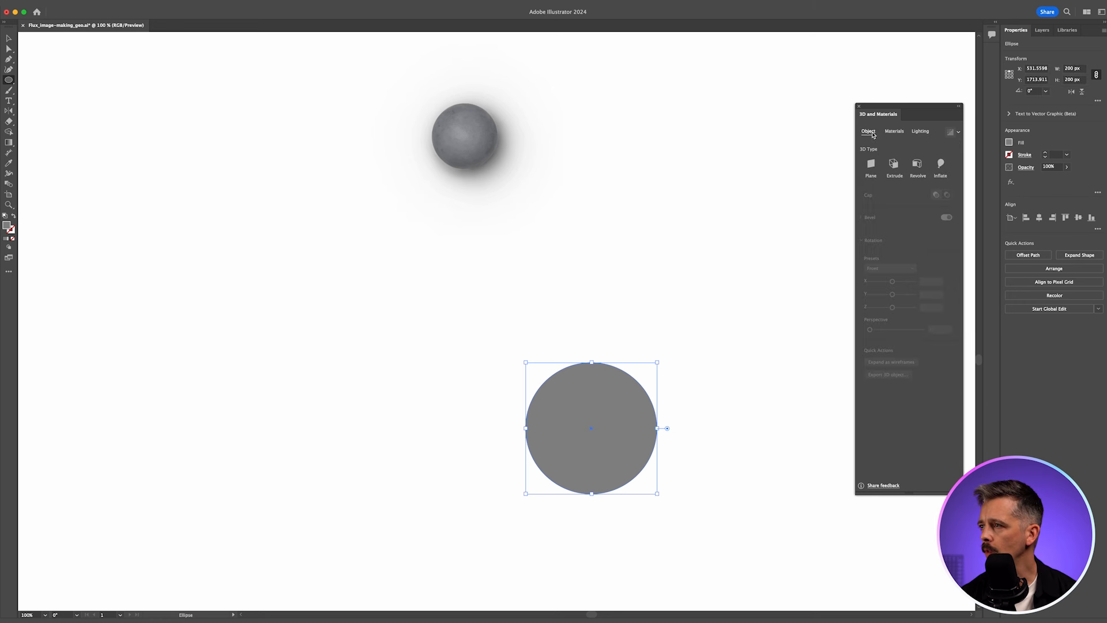
click(939, 161)
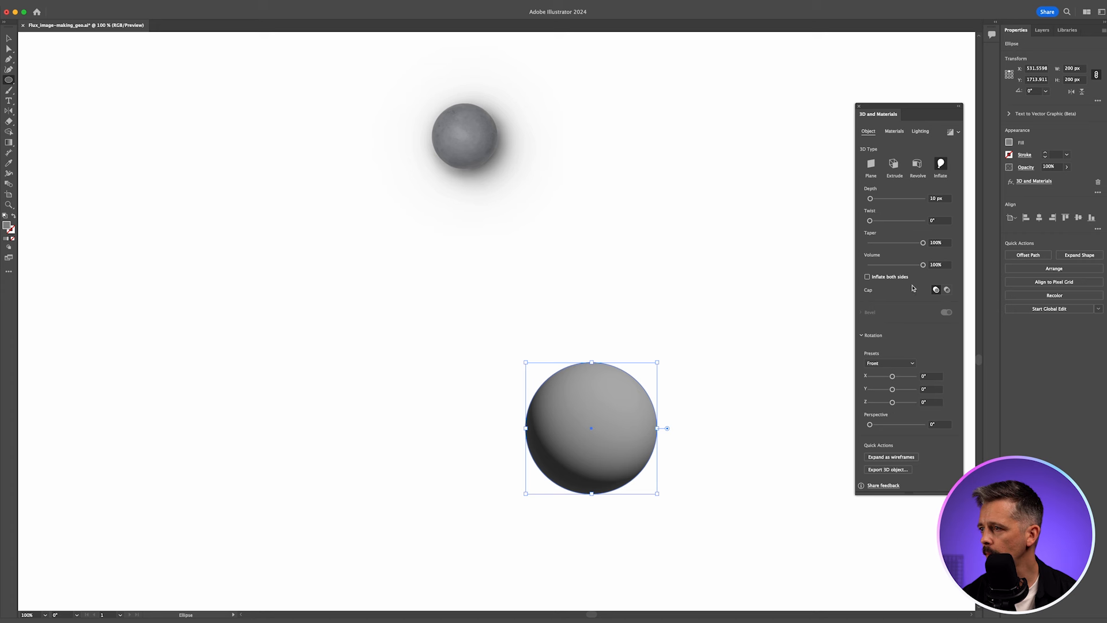
click(880, 279)
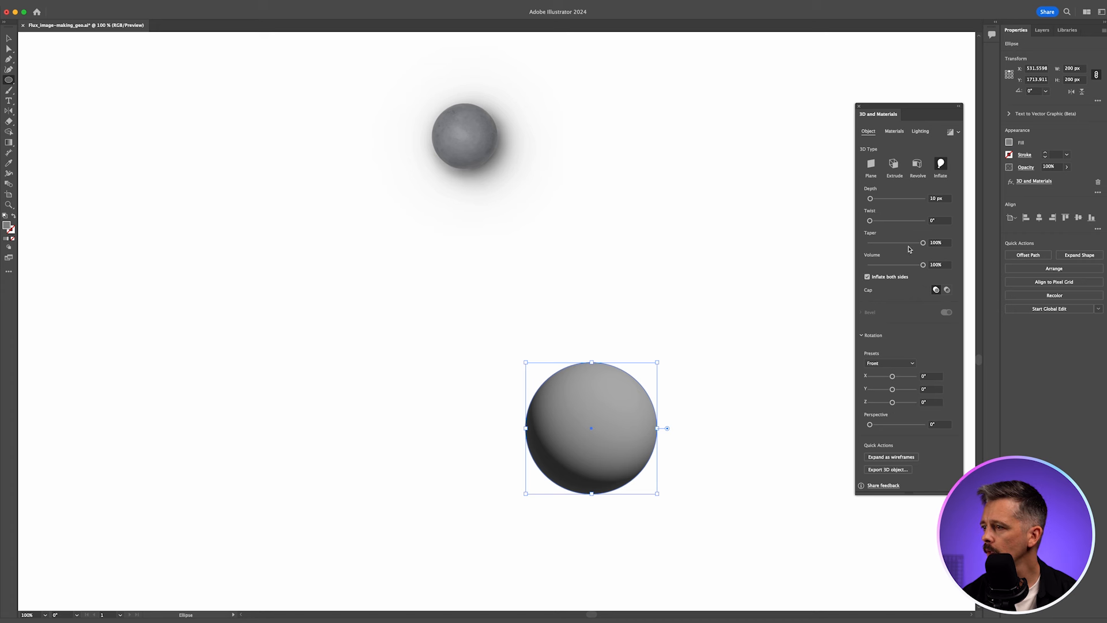
Browse the Adobe Substance materials and apply Calacatta Marble to the larger sphere.
click(900, 132)
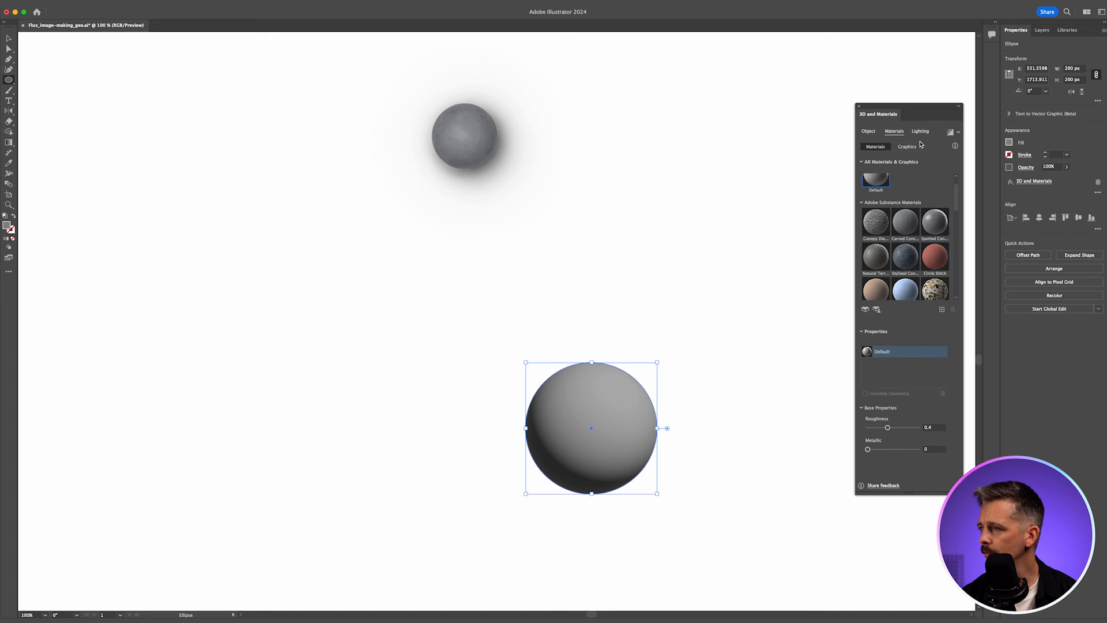
drag(954, 194, 920, 283)
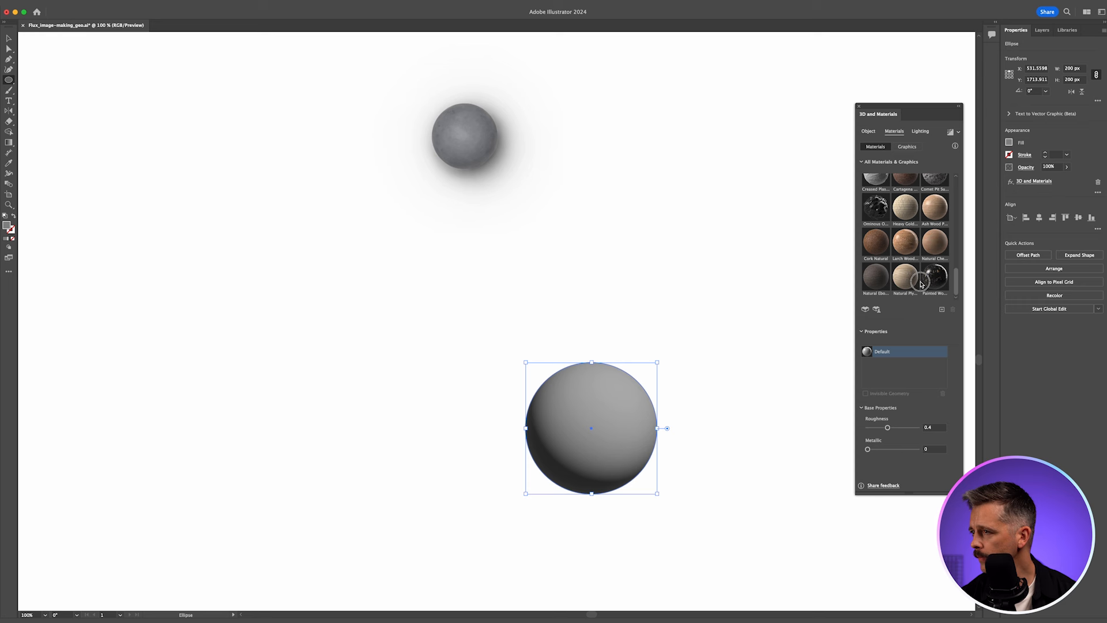
scroll(928, 265, up, 8)
scroll(938, 248, up, 3)
click(884, 211)
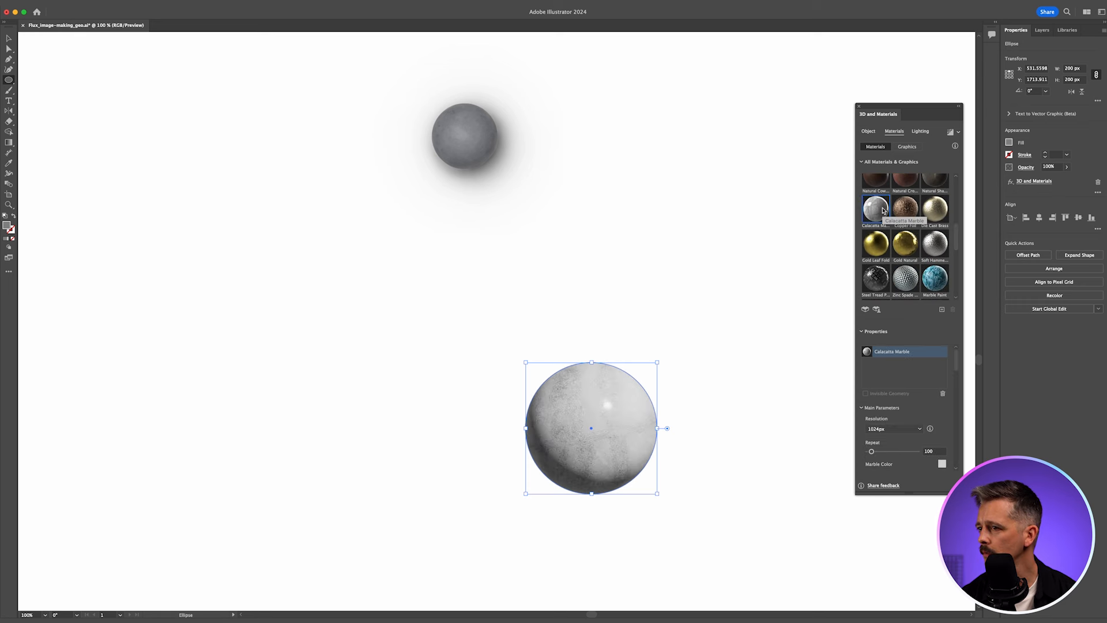
Light the marble sphere with the Top Left preset at 80° height and enable a shadow behind it with 400% bounds.
click(920, 131)
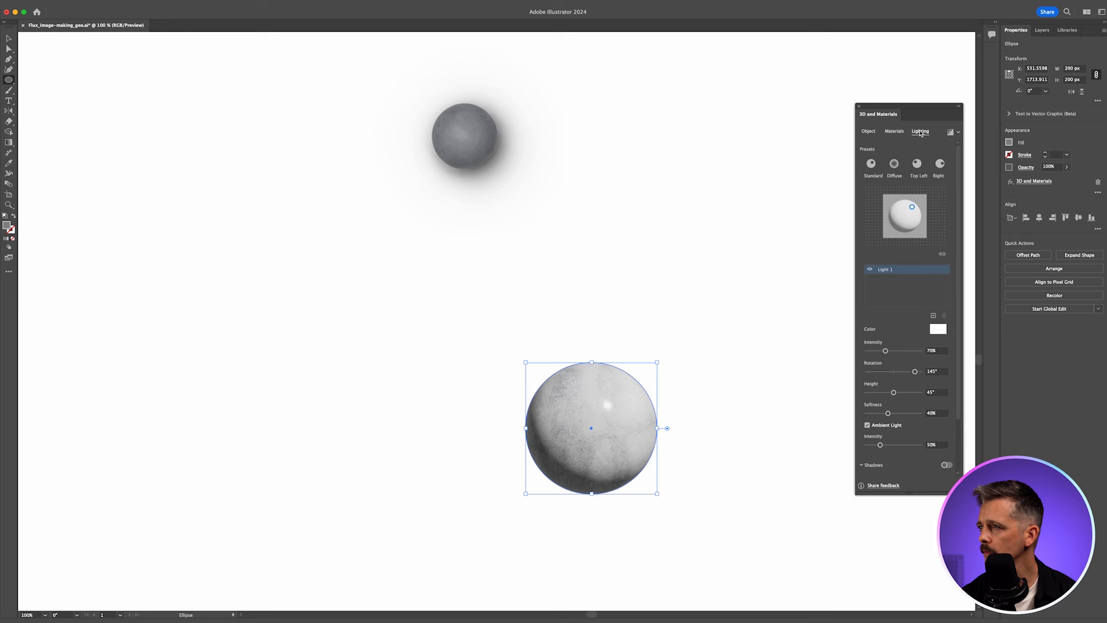
click(917, 163)
drag(958, 309, 961, 360)
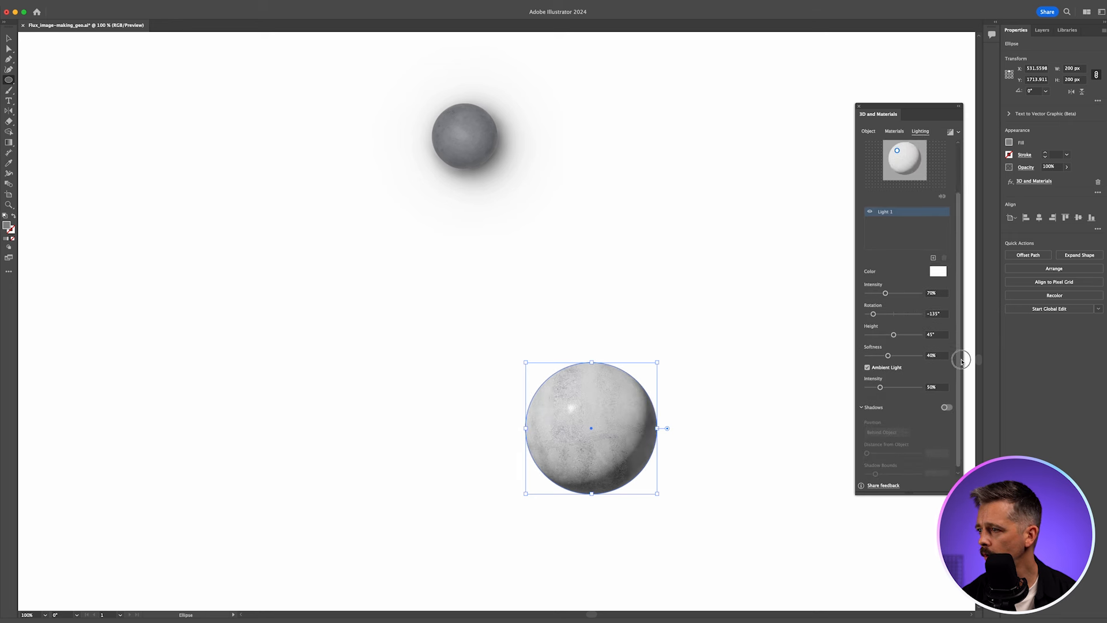
click(947, 403)
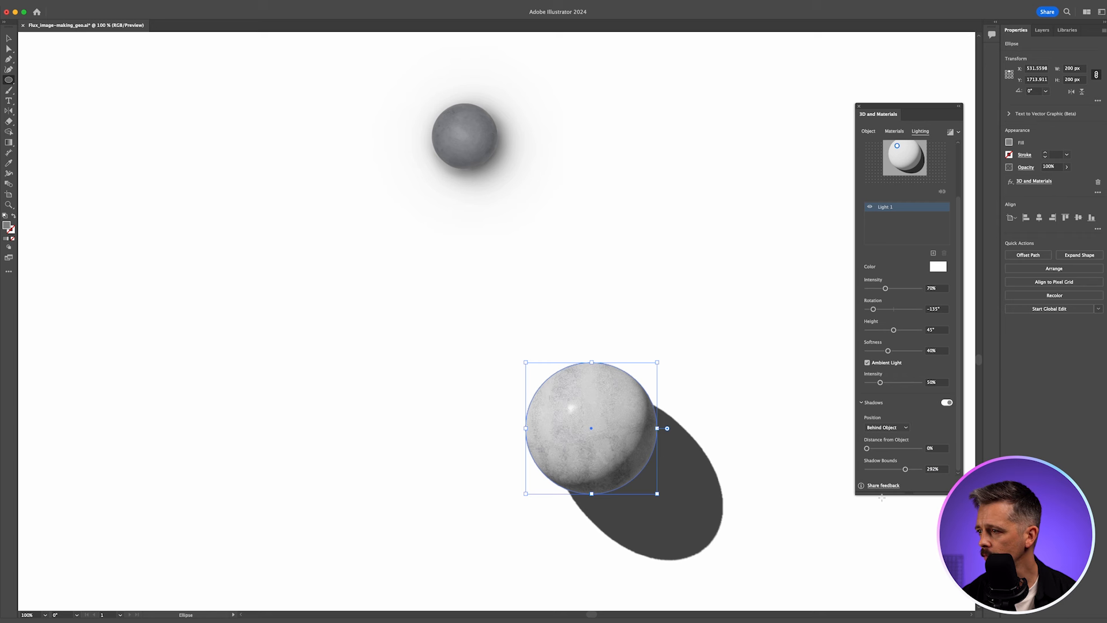
drag(905, 468, 955, 469)
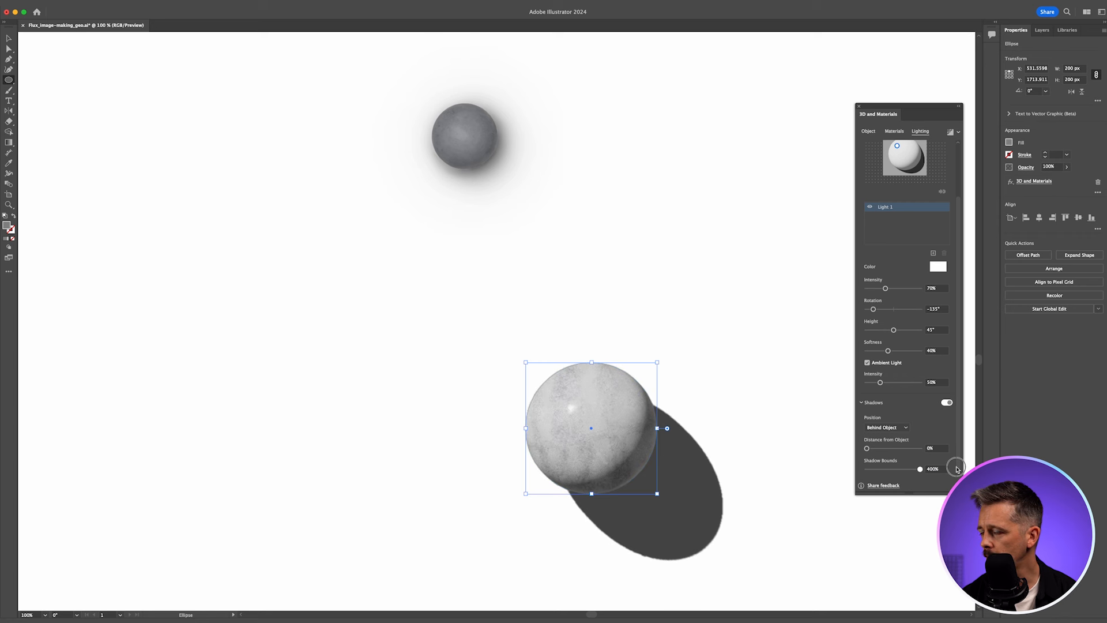
drag(896, 331, 917, 333)
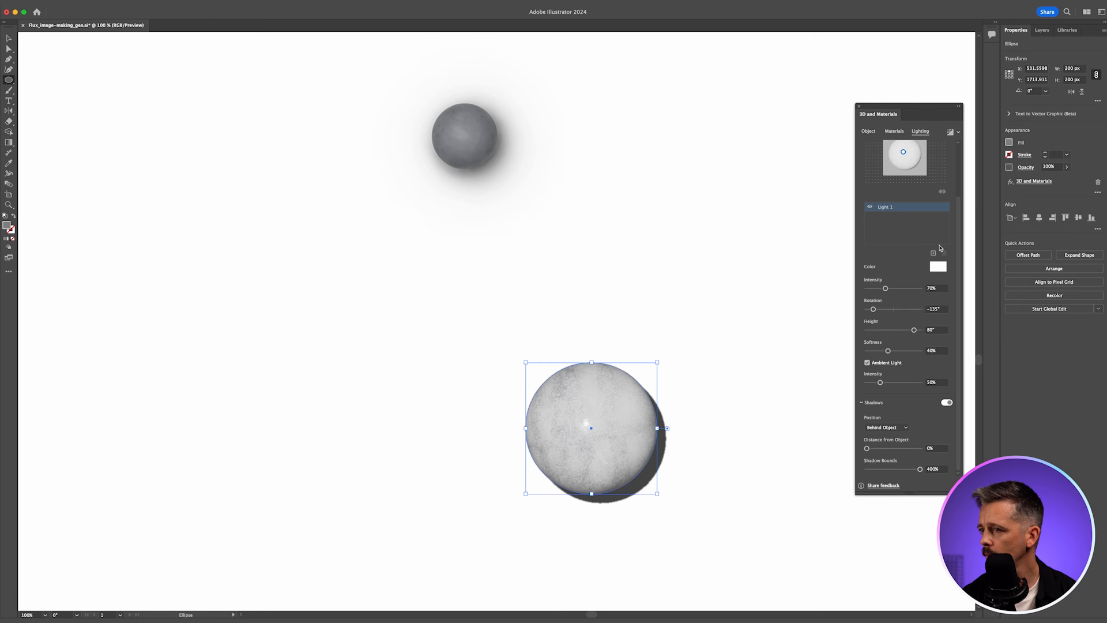
Turn on ray tracing for the marble sphere and render it.
click(958, 134)
click(946, 166)
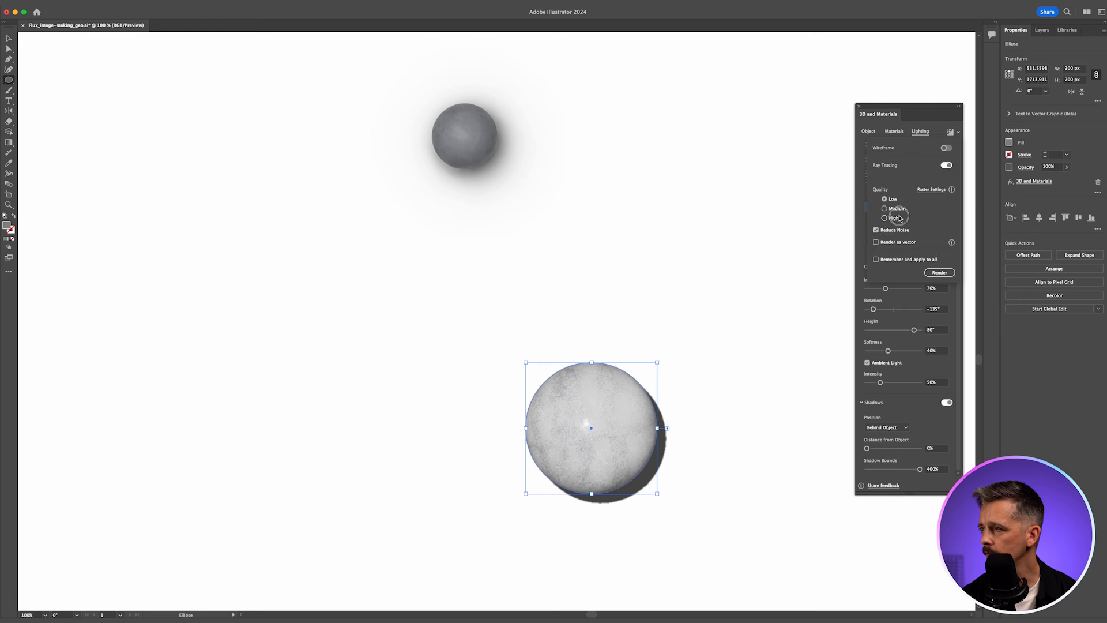
click(939, 273)
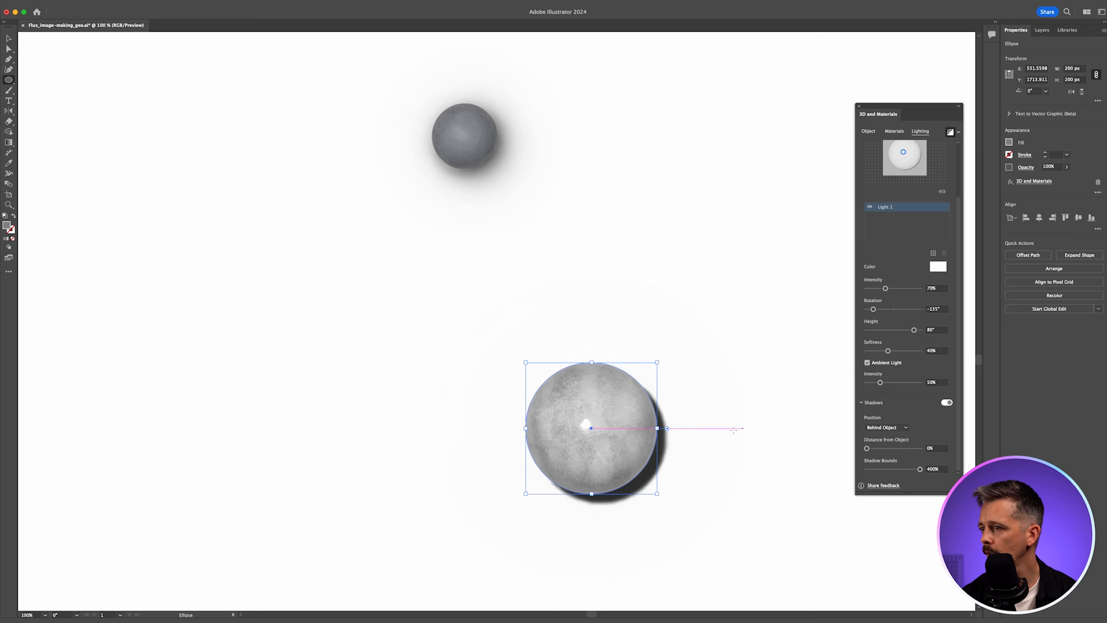
Set the marble sphere's light softness to 75% and its ambient light intensity to 34%.
key(v)
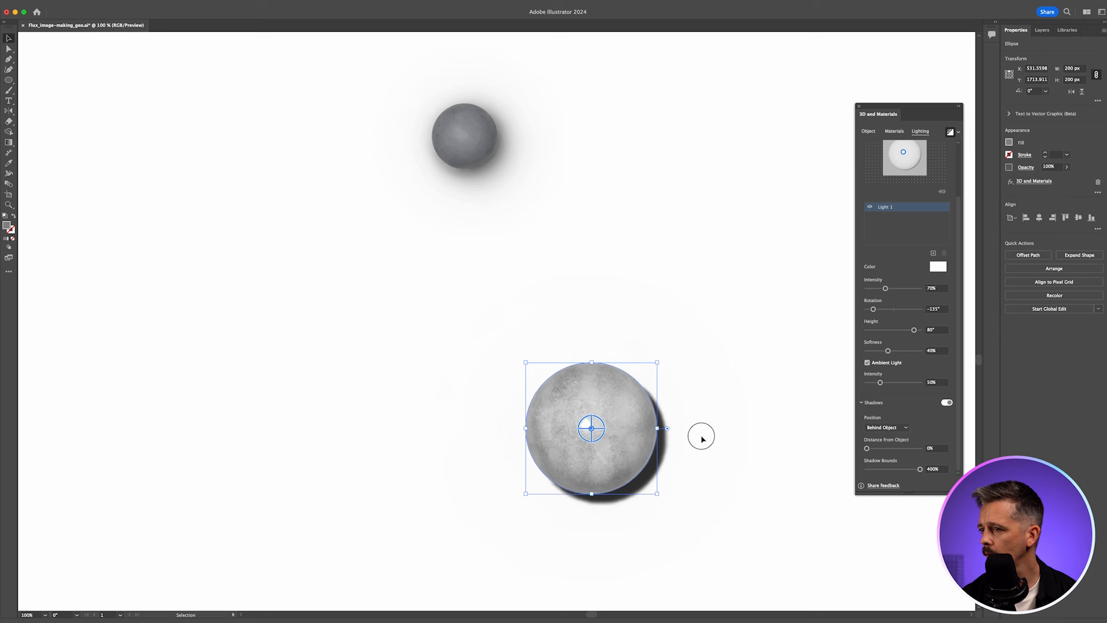
click(715, 345)
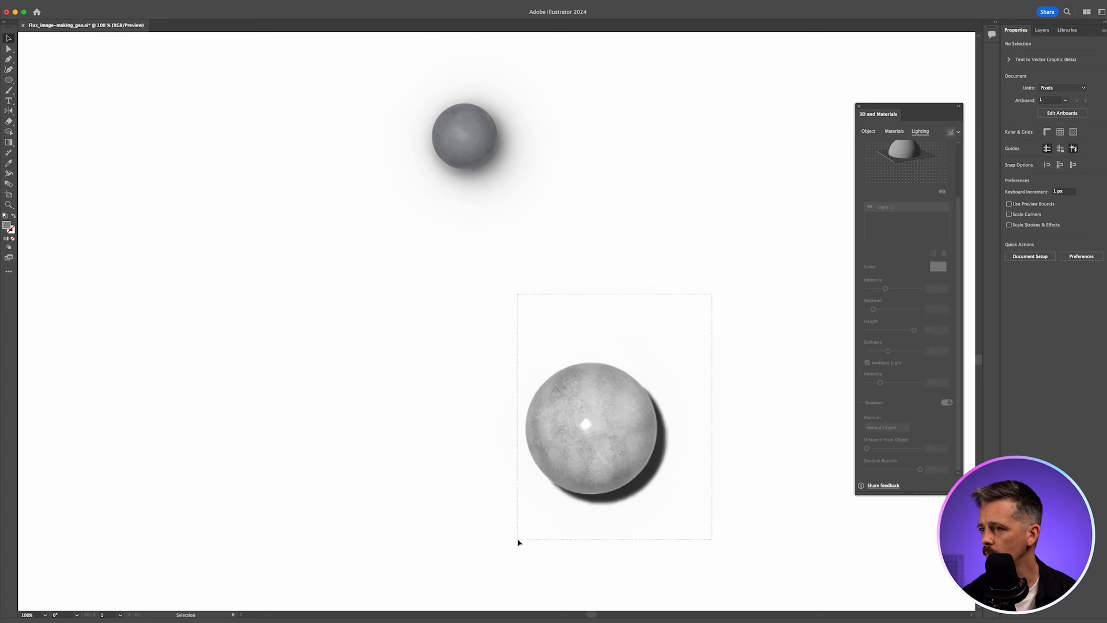
drag(518, 542, 518, 544)
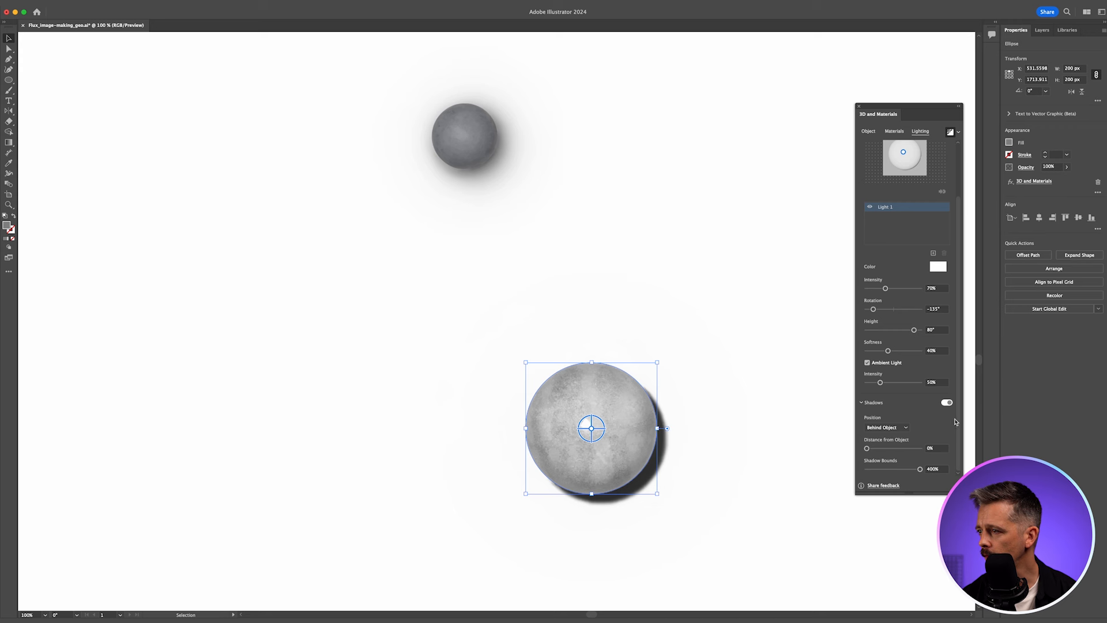
mouse_move(881, 385)
mouse_down()
mouse_move(902, 383)
mouse_move(878, 385)
mouse_move(895, 352)
mouse_move(907, 351)
mouse_up()
click(777, 390)
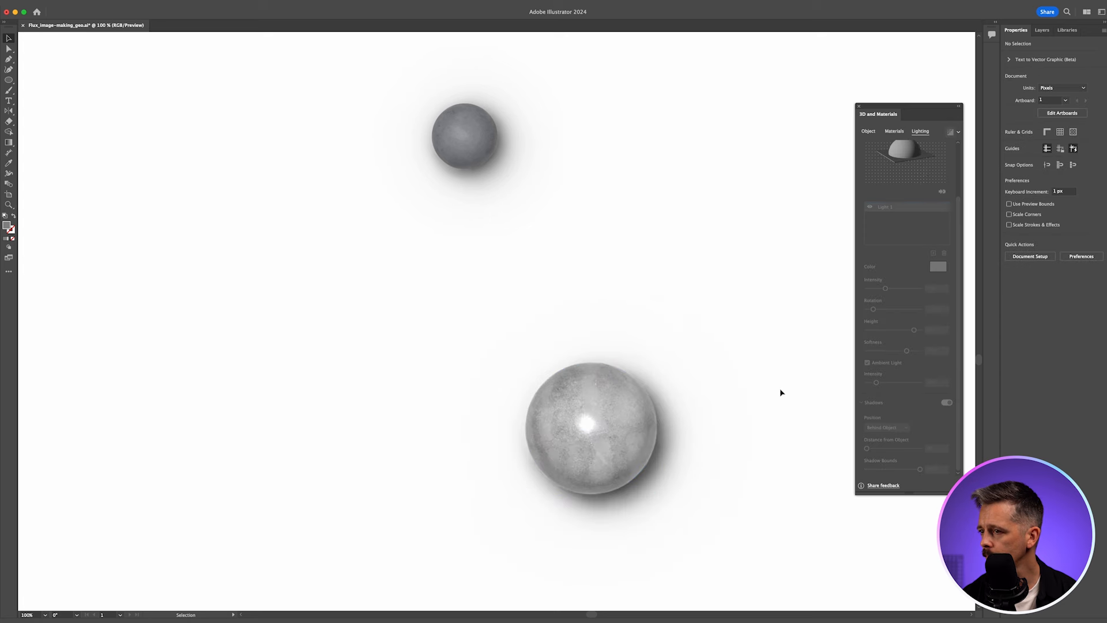
Copy the marble sphere into the Geo frame in Figma and place it over the lower end of the W in "We".
click(638, 481)
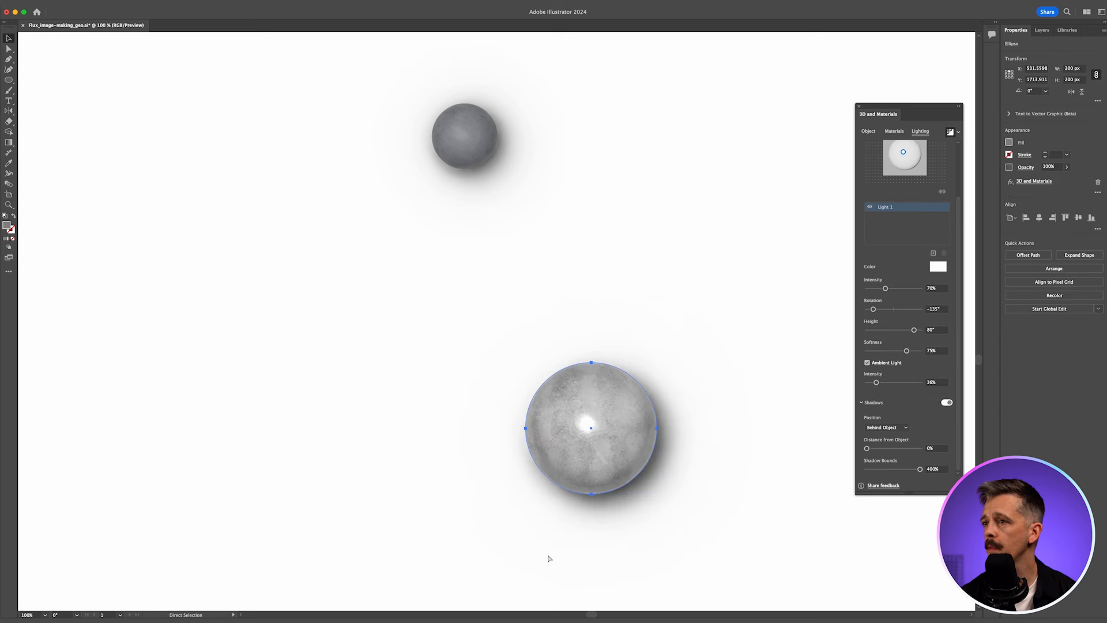
key(super+Tab)
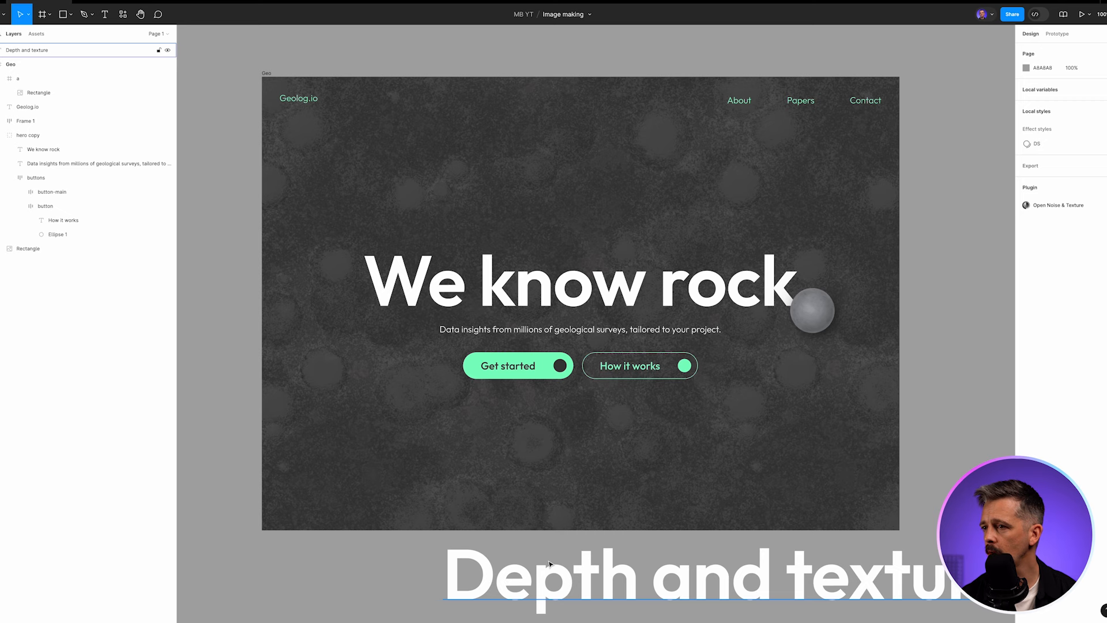
key(ctrl+v)
drag(602, 315, 383, 375)
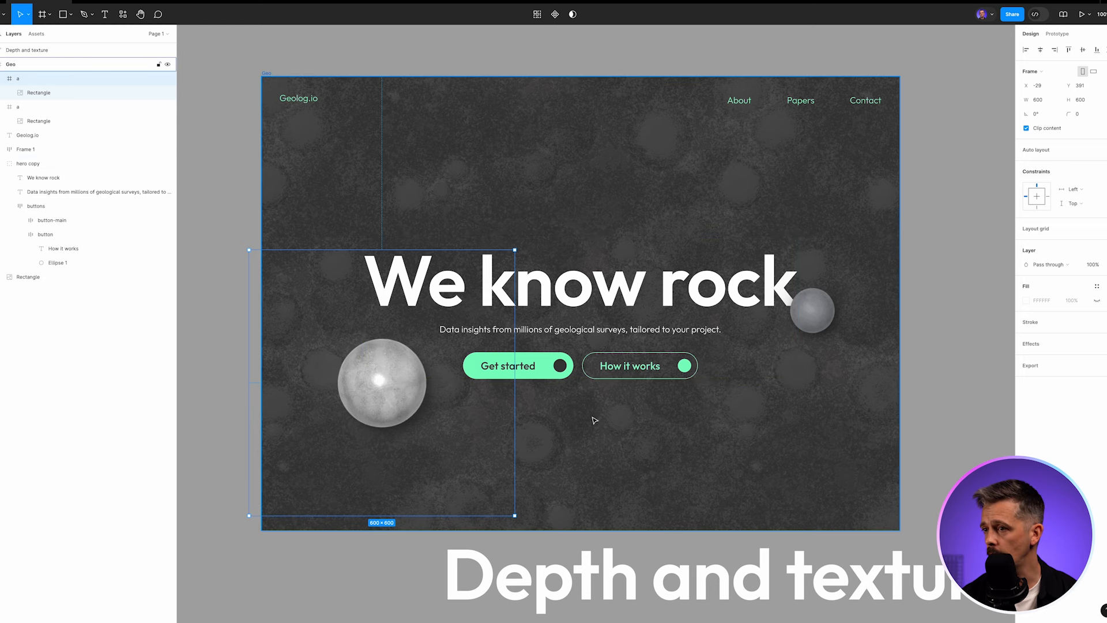
drag(396, 406, 379, 360)
Send the marble sphere's frame to the back, move its image layer out of it and delete the emptied frame.
key(super+alt+bracketleft)
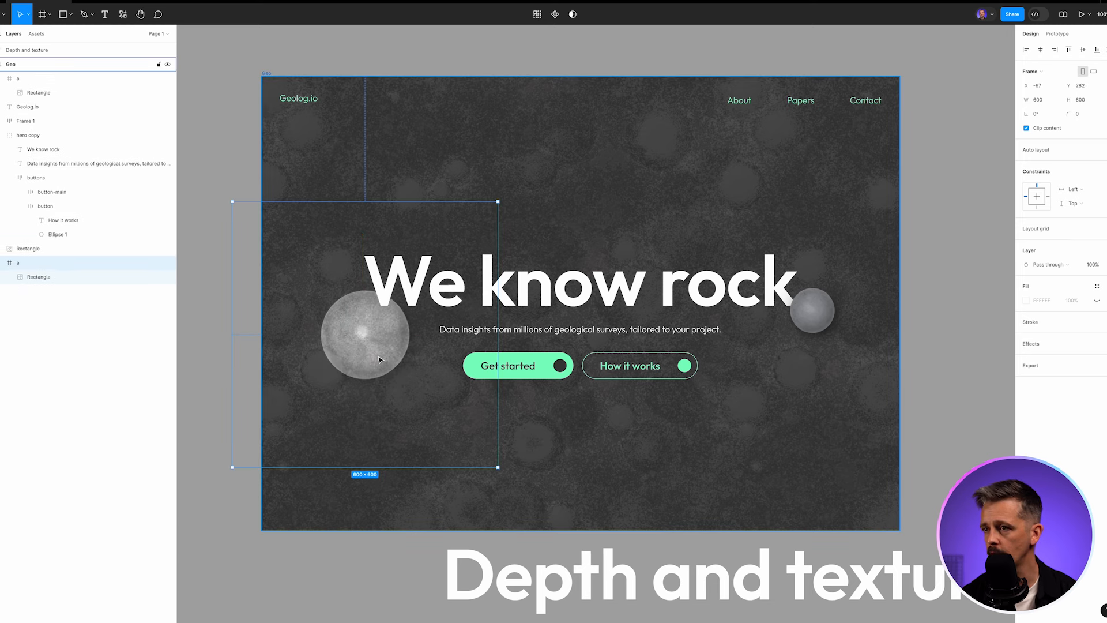
scroll(346, 344, left, 1)
drag(42, 278, 50, 249)
click(37, 277)
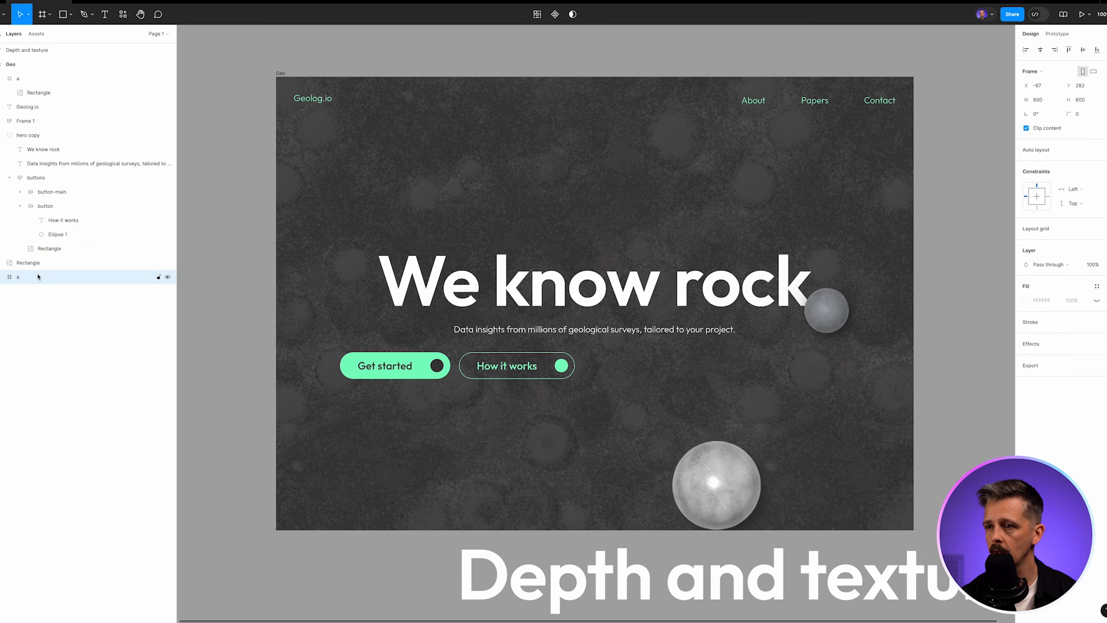
key(Delete)
Move the marble image out of the buttons group to just above the background rectangle, and position it partly behind the Get started button.
click(48, 253)
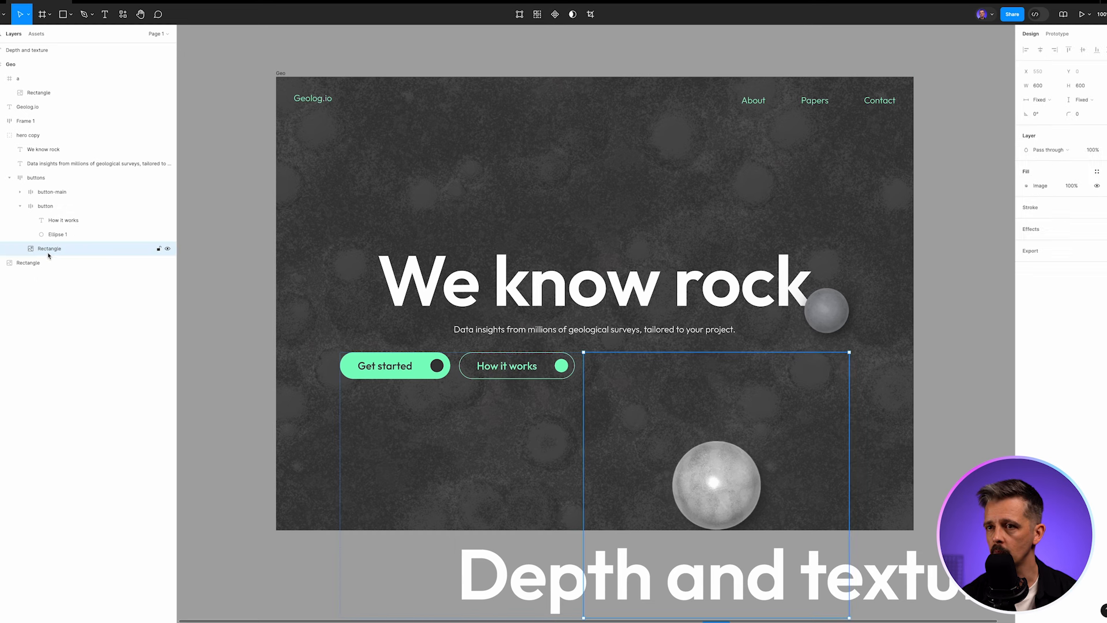
drag(53, 253, 12, 257)
drag(647, 454, 449, 427)
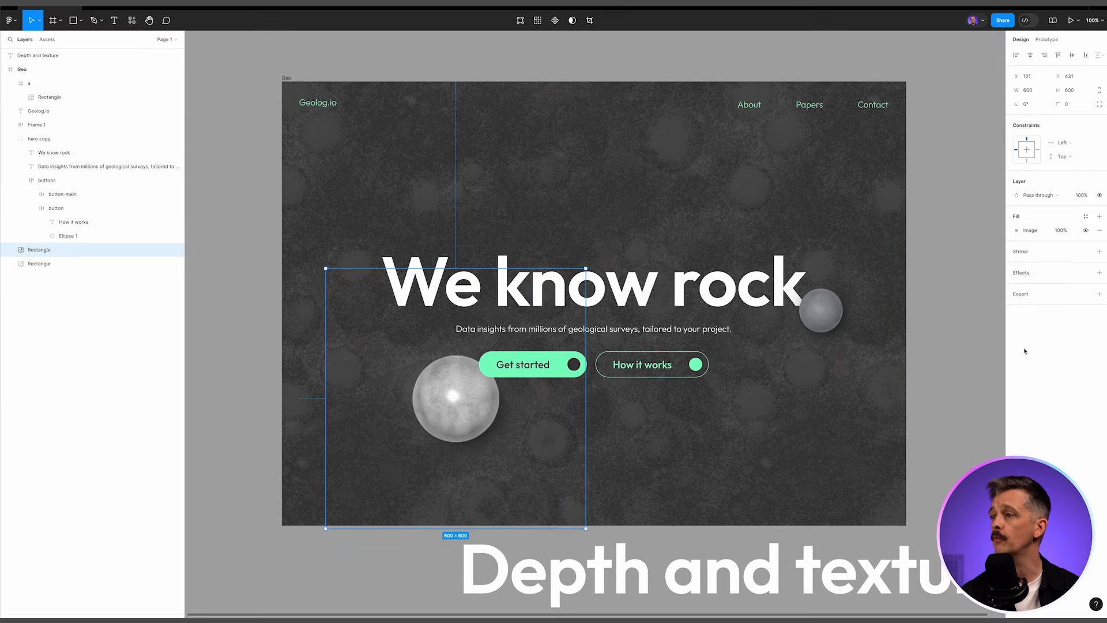
click(976, 354)
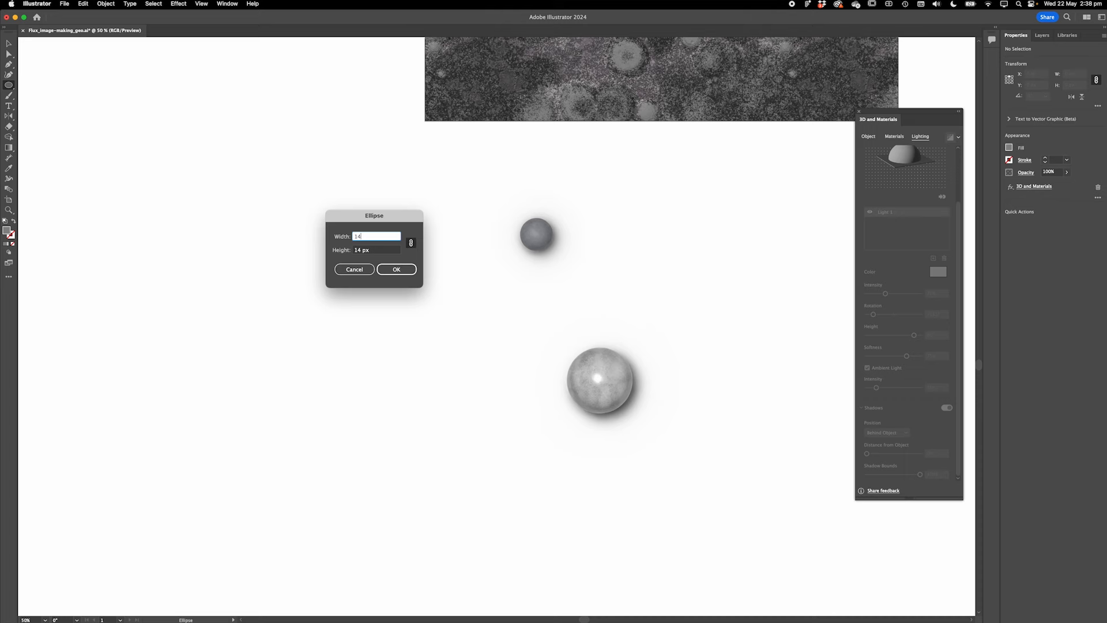
In Illustrator, create a 140 px circle, choose a material for it and apply the Inflate 3D type.
text(0)
key(Return)
click(894, 137)
click(875, 210)
click(869, 136)
click(940, 170)
Enable a shadow on the 140 px sphere, raise its light's height and render it with ray tracing.
key(super+equal)
key(super+equal)
key(super+equal)
click(920, 136)
click(947, 470)
drag(959, 380, 959, 435)
mouse_move(894, 335)
mouse_down()
mouse_move(916, 334)
mouse_move(911, 356)
mouse_move(911, 335)
mouse_up()
click(958, 138)
click(940, 280)
key(v)
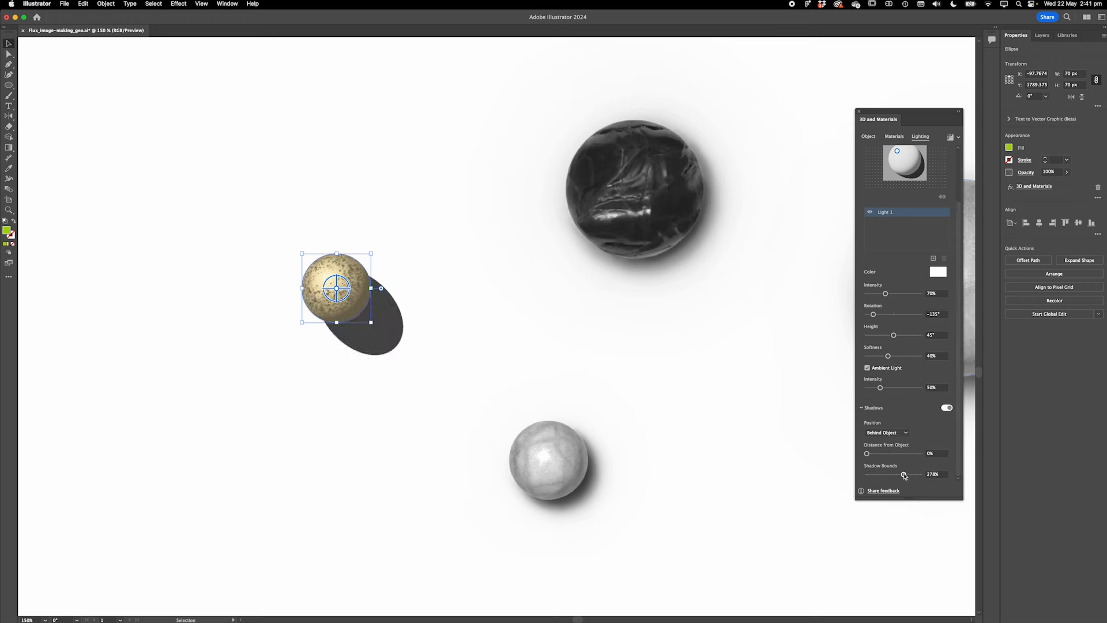
Lower the gold sphere's light intensity to 19% and render it with ray tracing.
click(951, 137)
drag(885, 294, 872, 294)
click(951, 138)
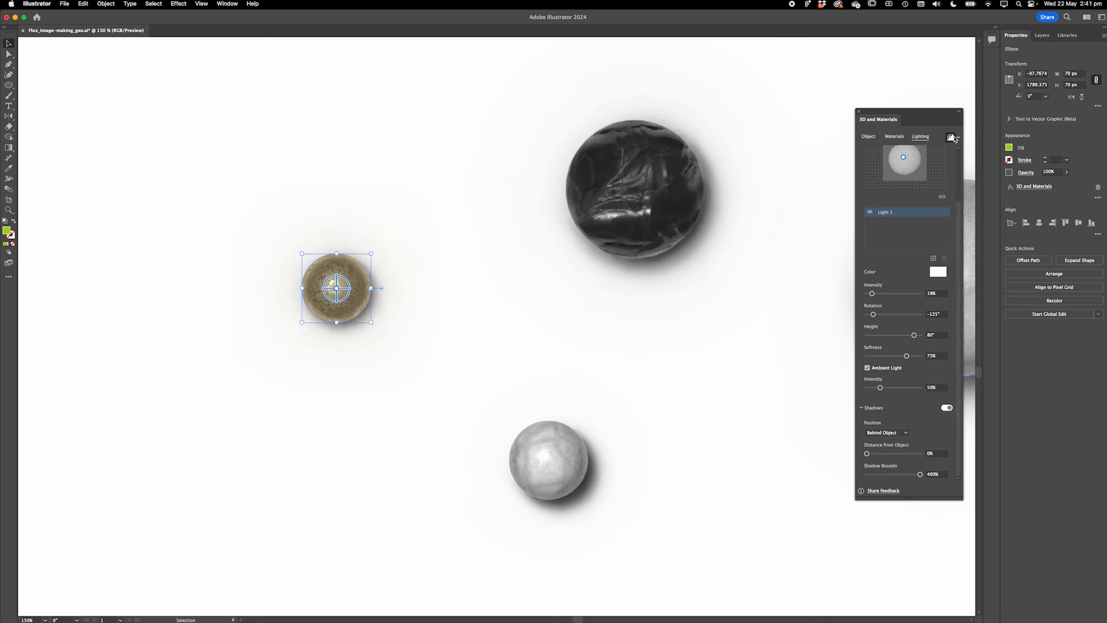
Move the gold sphere, slightly increase its shadow's distance from the object, and switch back to the hero design in Figma.
drag(352, 309, 437, 175)
drag(866, 453, 869, 454)
key(super+Tab)
key(Escape)
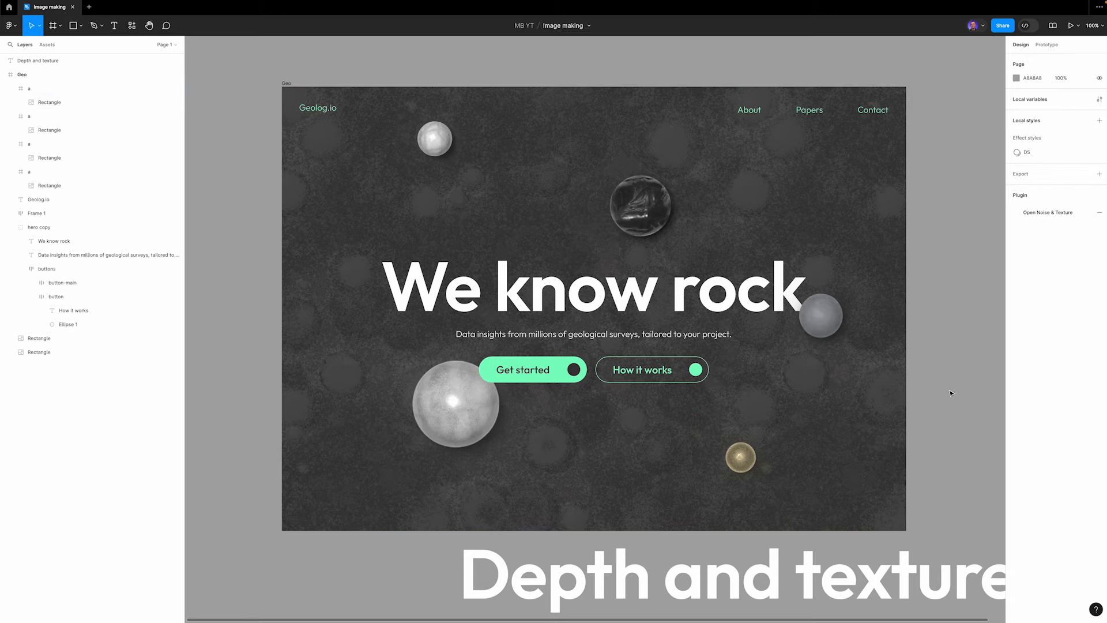